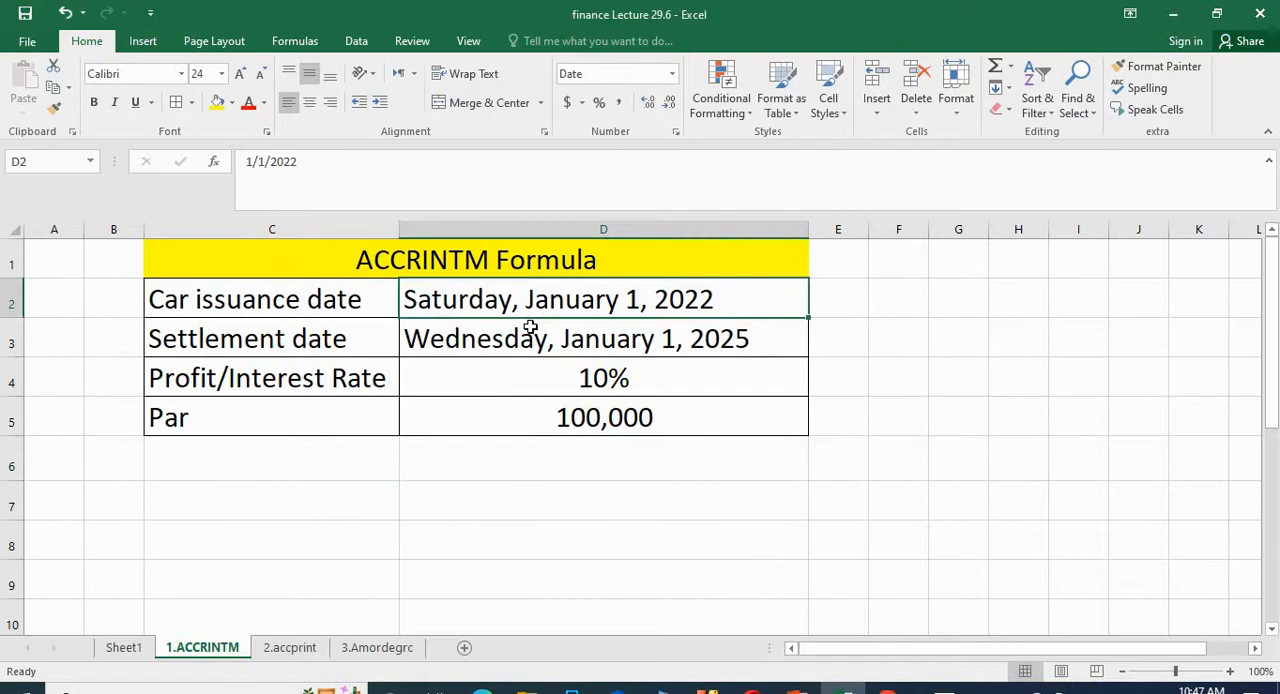
Step: Review the issuance date, settlement date, interest rate and par inputs in cells D2 to D5
{"action": "left_click", "coordinate": [584, 348]}
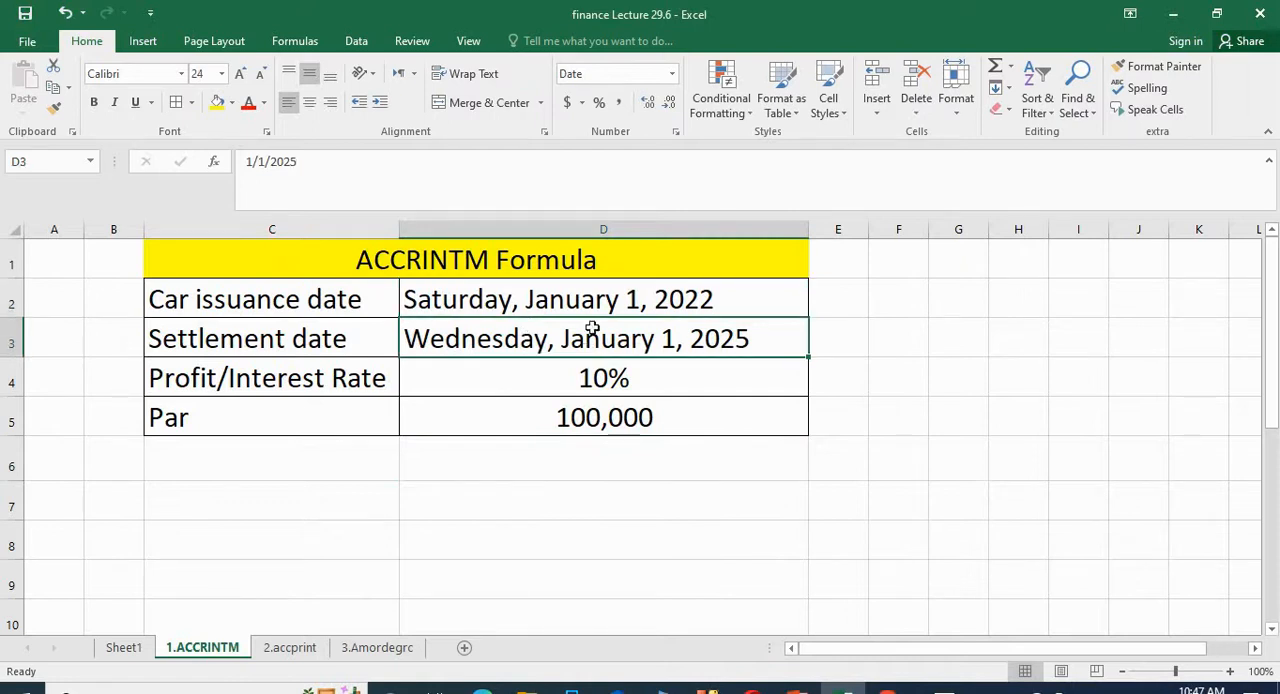
{"action": "left_click", "coordinate": [616, 304]}
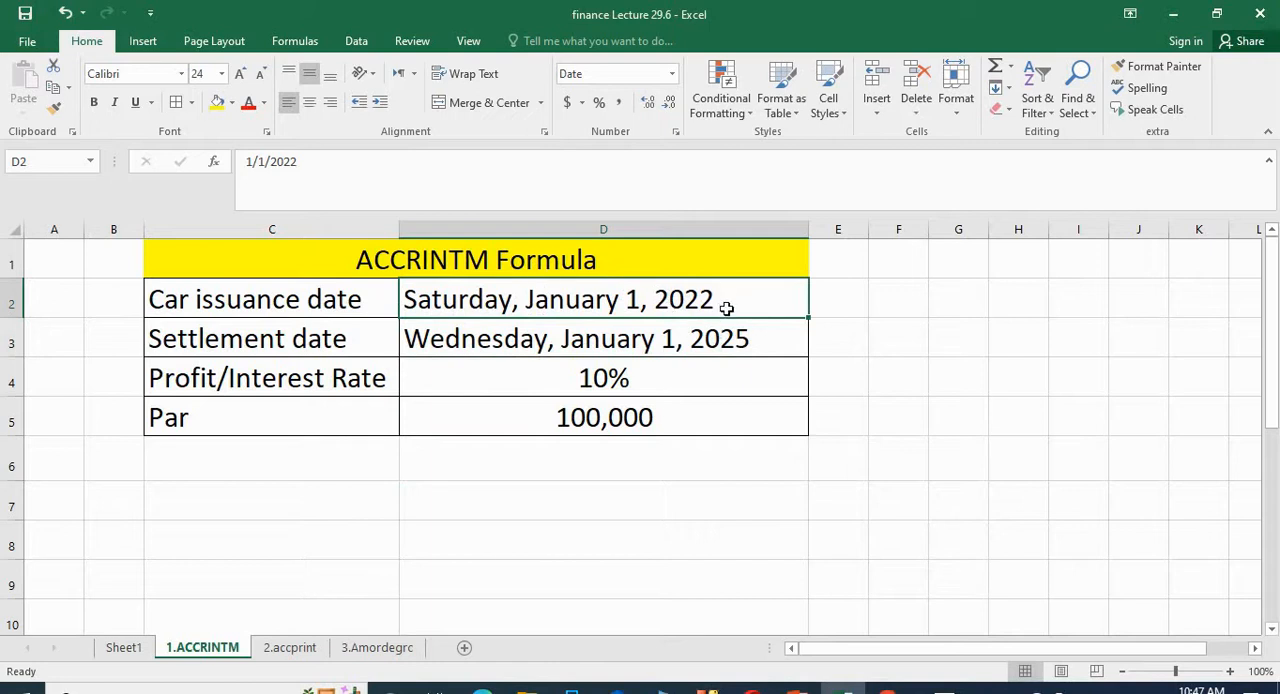
{"action": "left_click", "coordinate": [726, 338]}
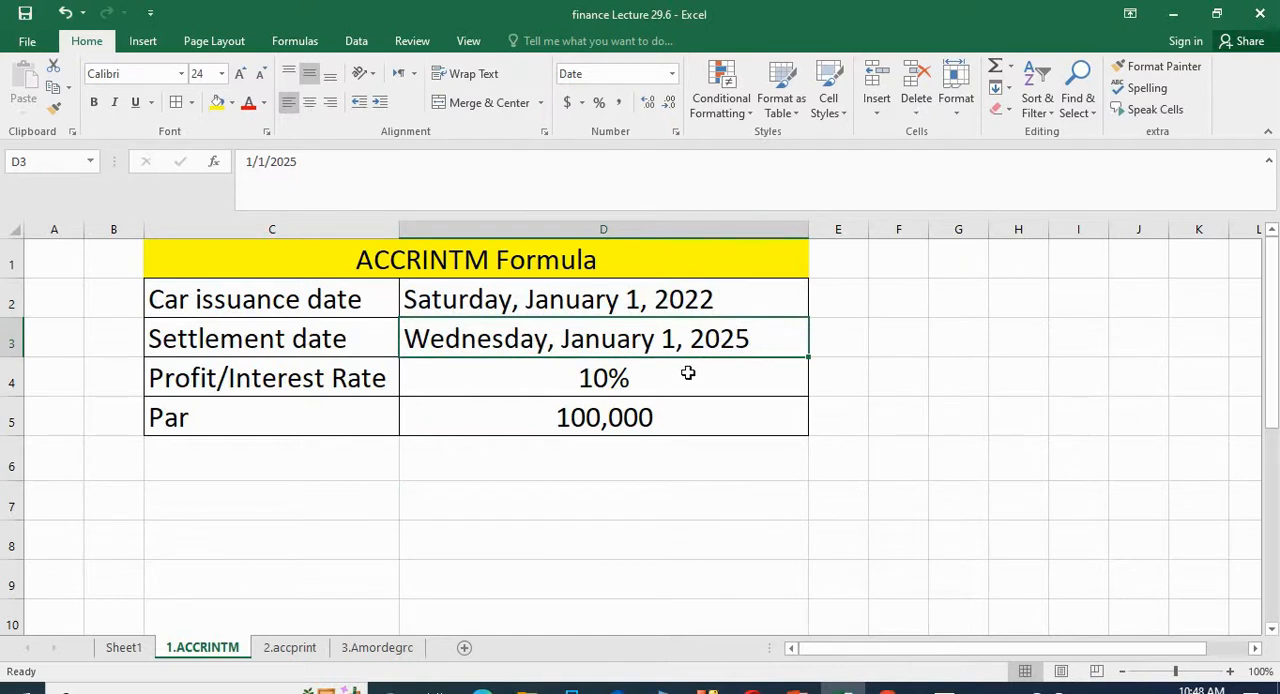
{"action": "left_click", "coordinate": [645, 392]}
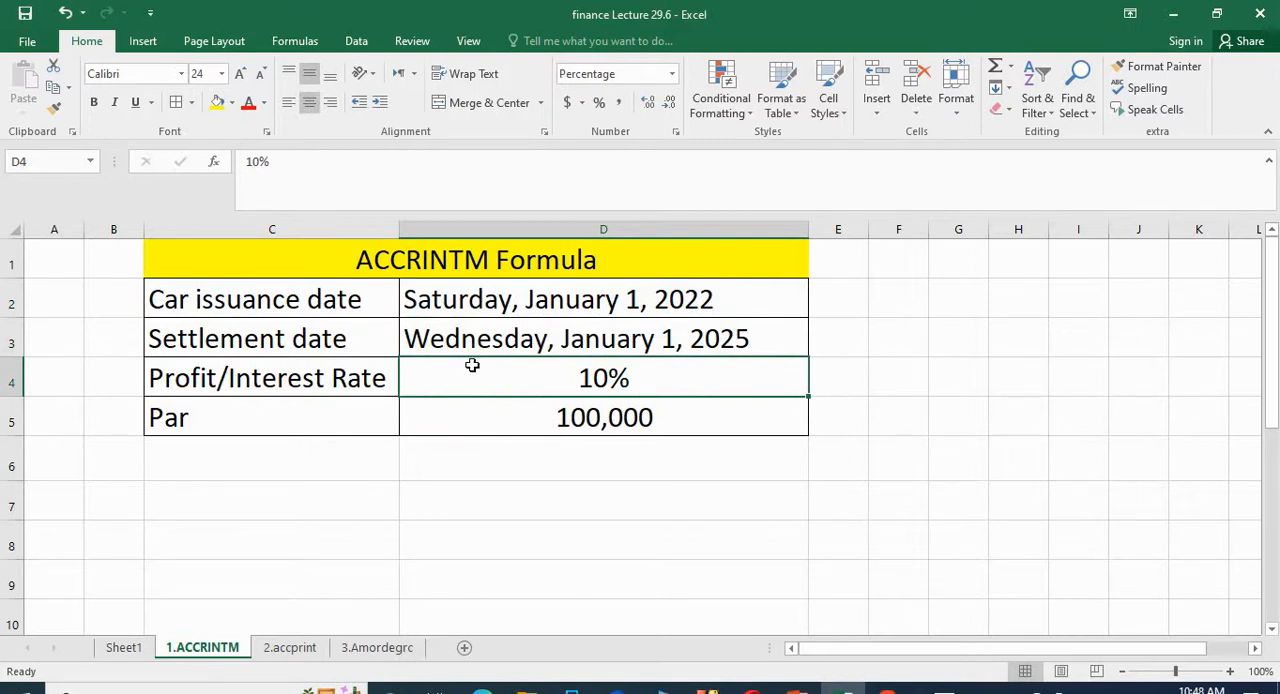
{"action": "left_click", "coordinate": [595, 414]}
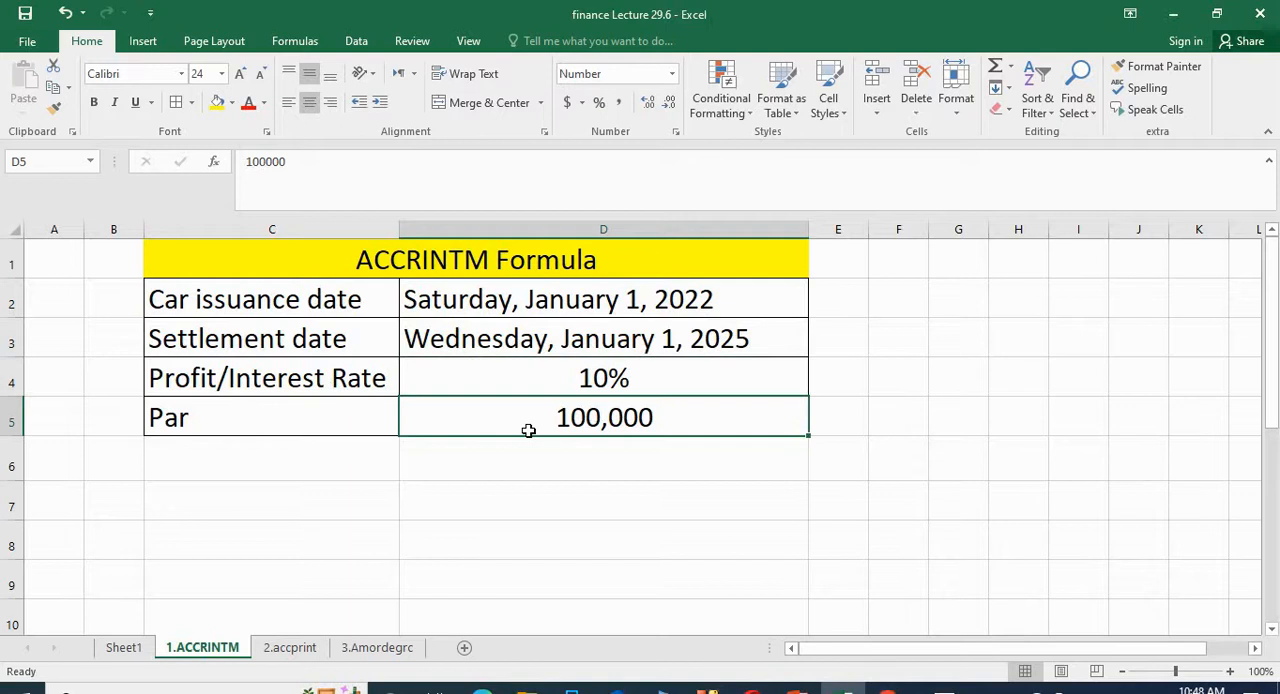
{"action": "left_click", "coordinate": [626, 370]}
Step: Start an ACCRINTM formula in cell D6, directly below the par value
{"action": "left_click", "coordinate": [604, 459]}
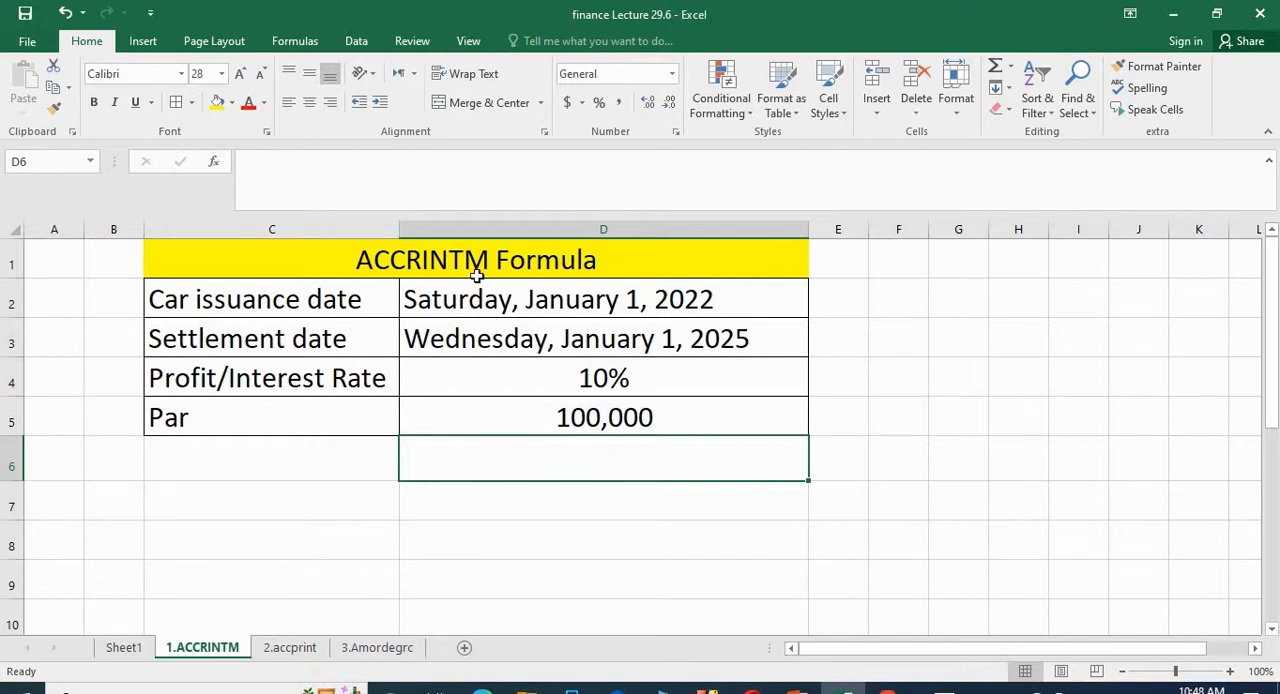
{"action": "type", "text": "="}
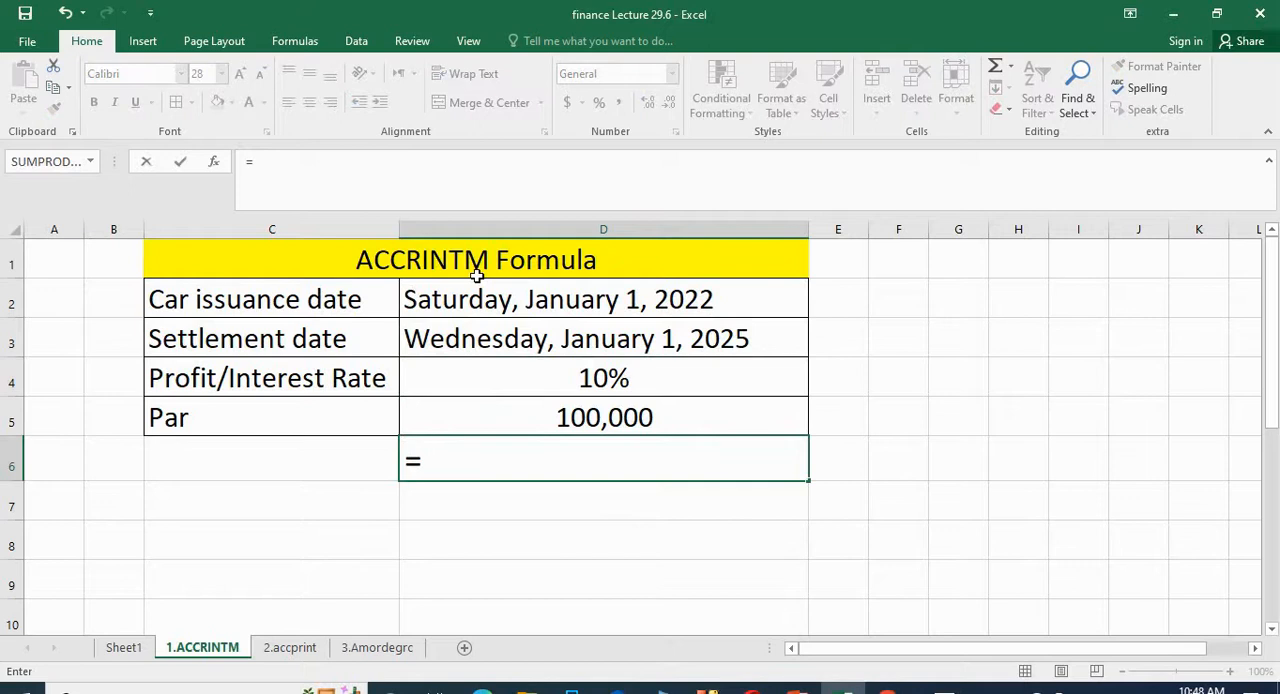
{"action": "type", "text": "acc"}
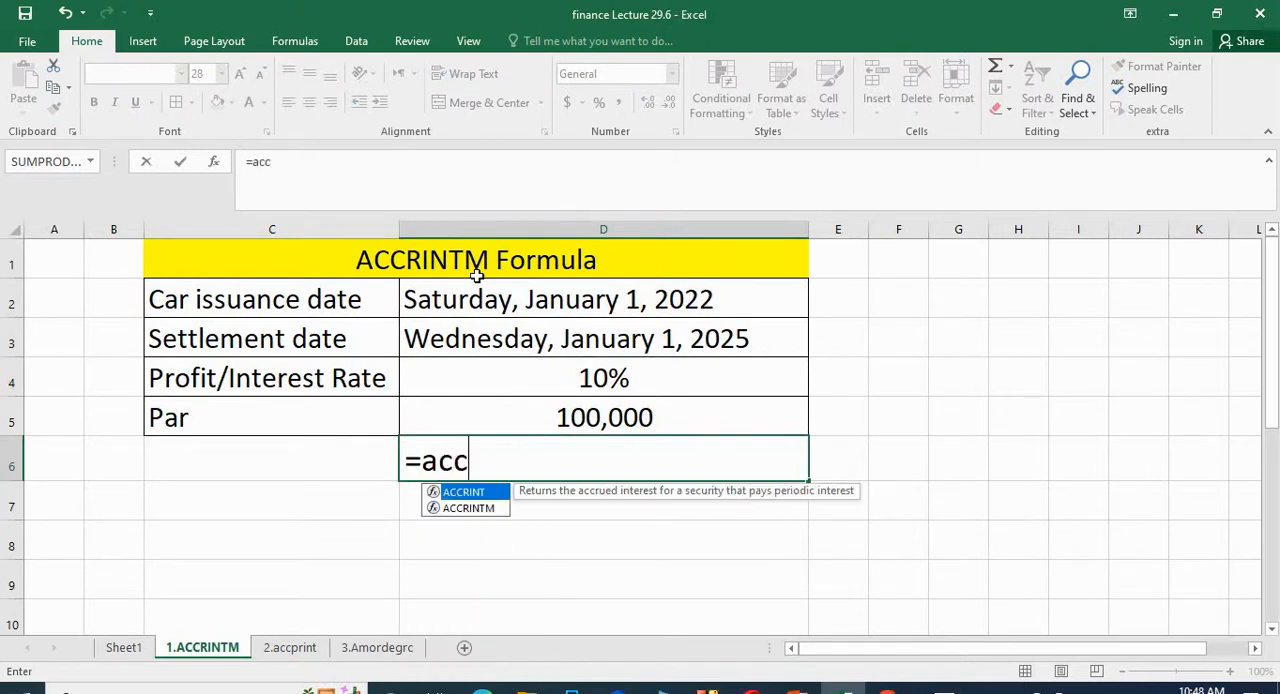
{"action": "double_click", "coordinate": [468, 508]}
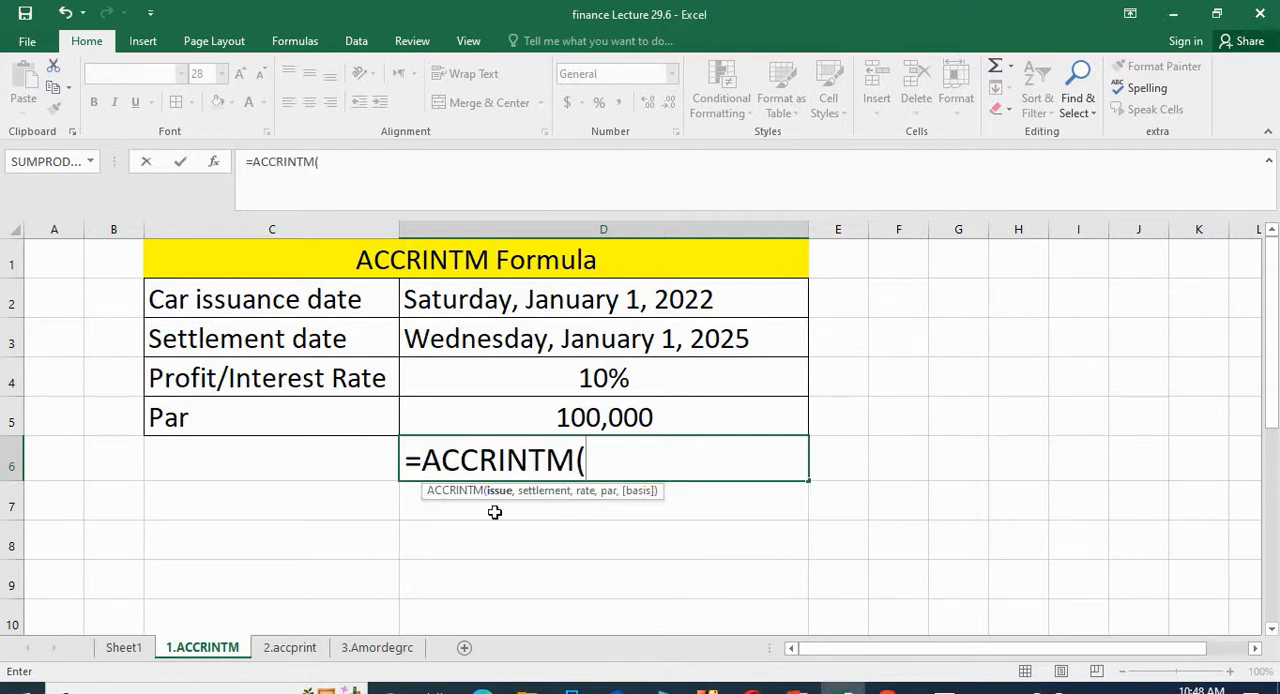
Step: Fill the ACCRINTM arguments with D2 as issue, D3 as settlement, D4 as rate and D5 as par
{"action": "left_click", "coordinate": [634, 298]}
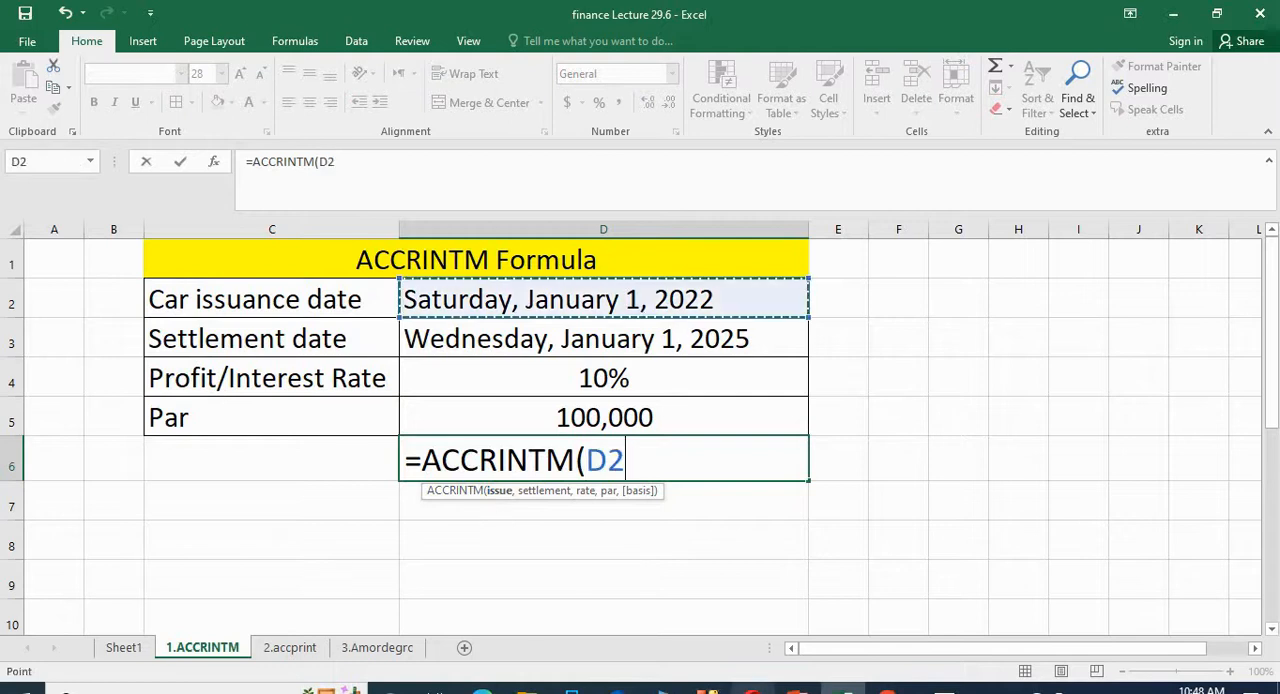
{"action": "type", "text": ","}
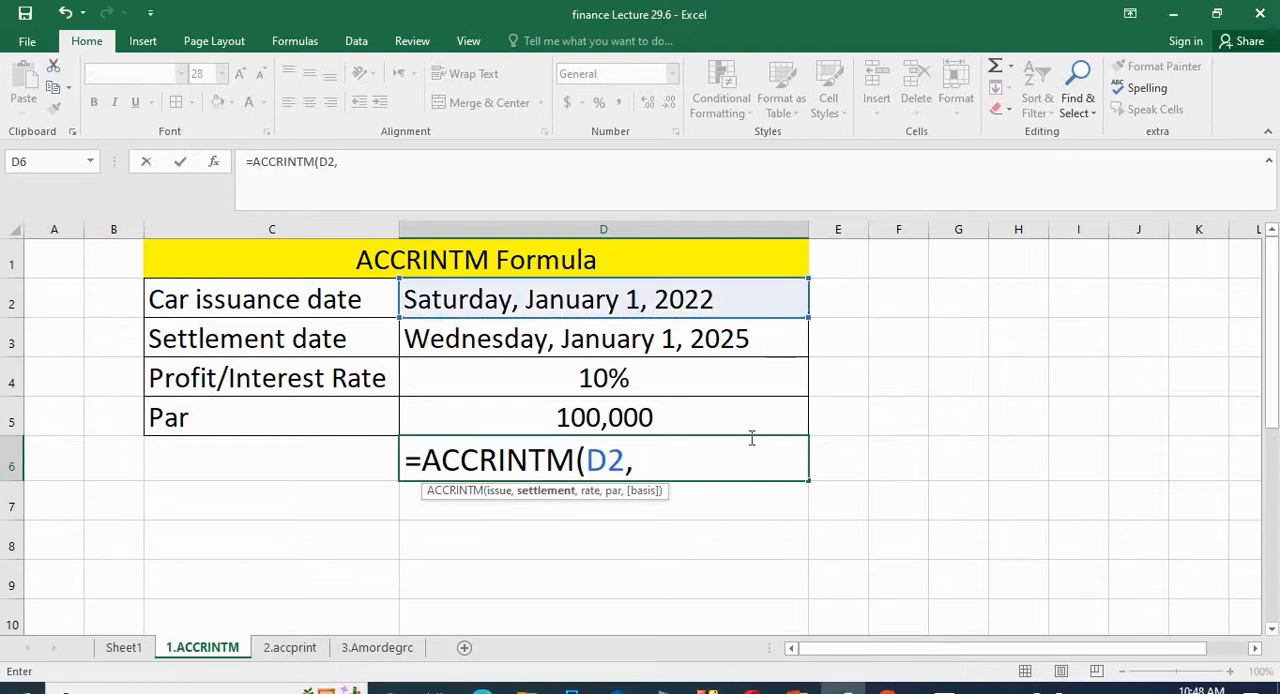
{"action": "left_click", "coordinate": [680, 340]}
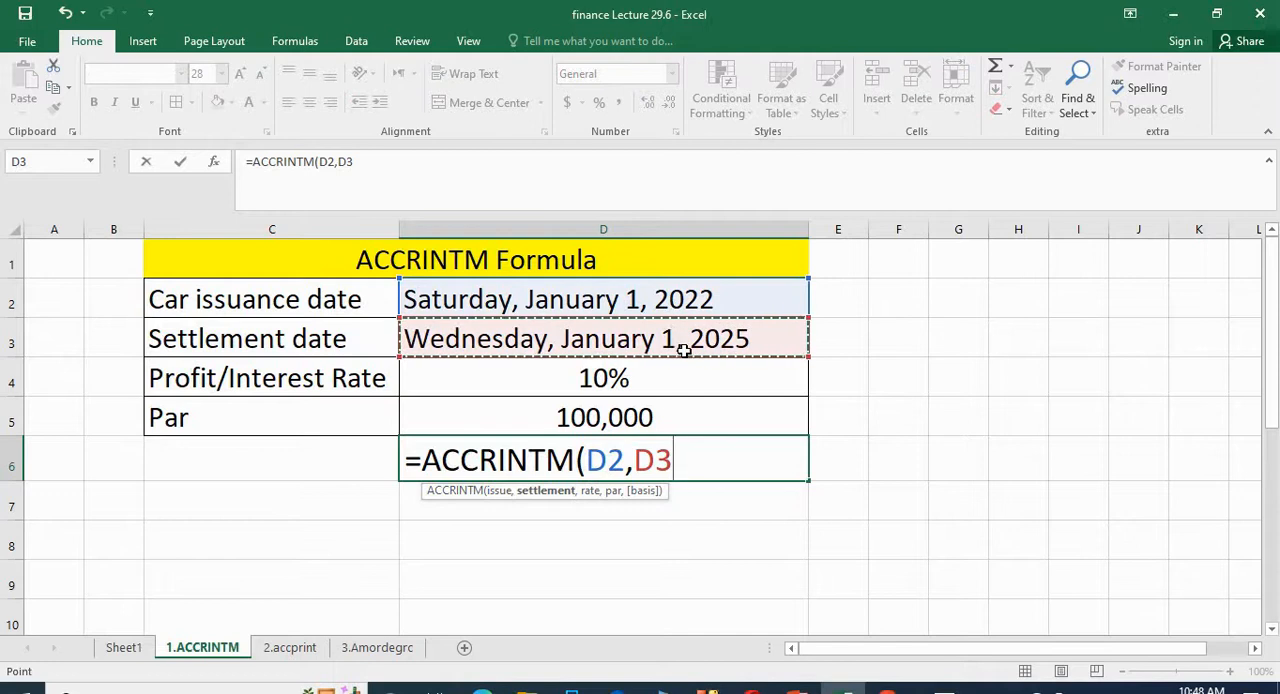
{"action": "type", "text": ","}
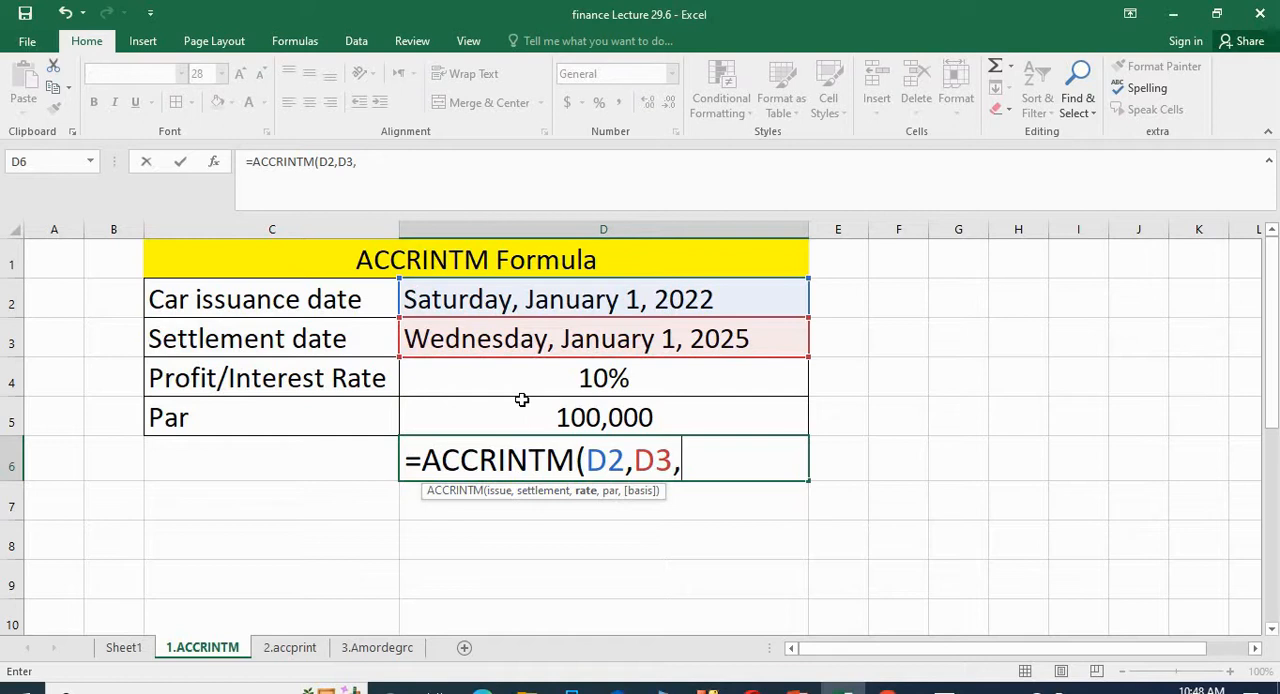
{"action": "left_click", "coordinate": [605, 378]}
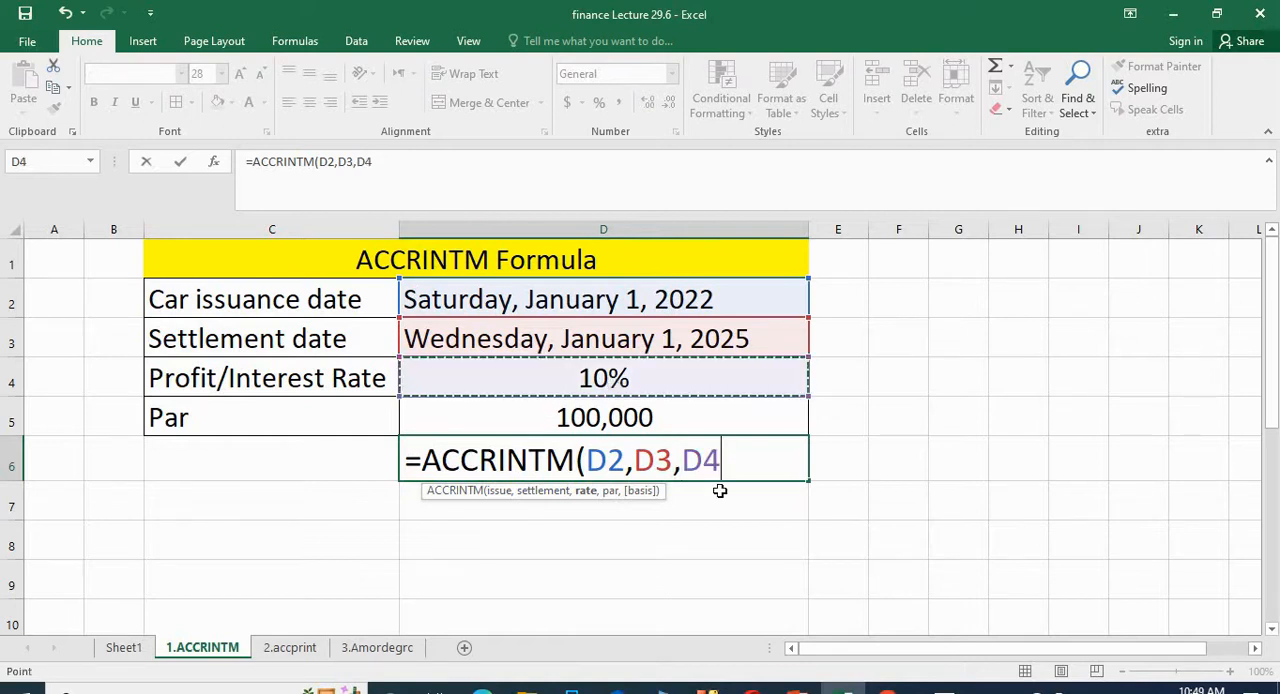
{"action": "type", "text": ","}
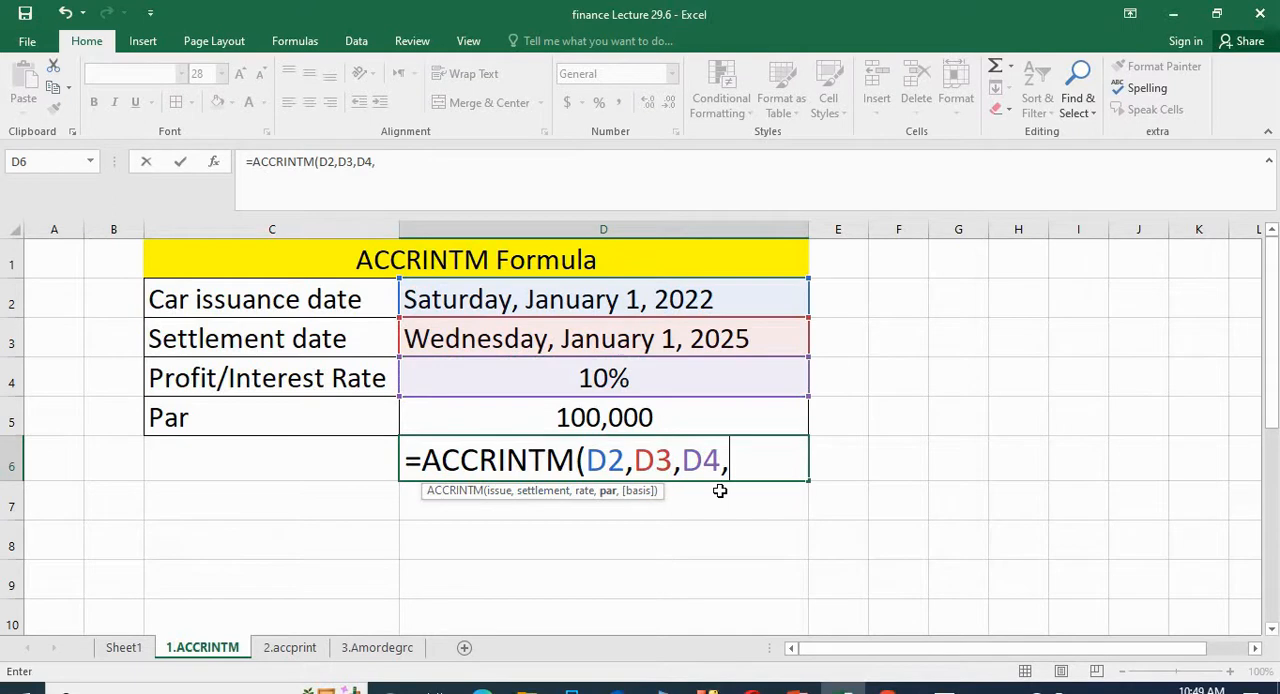
{"action": "left_click", "coordinate": [668, 418]}
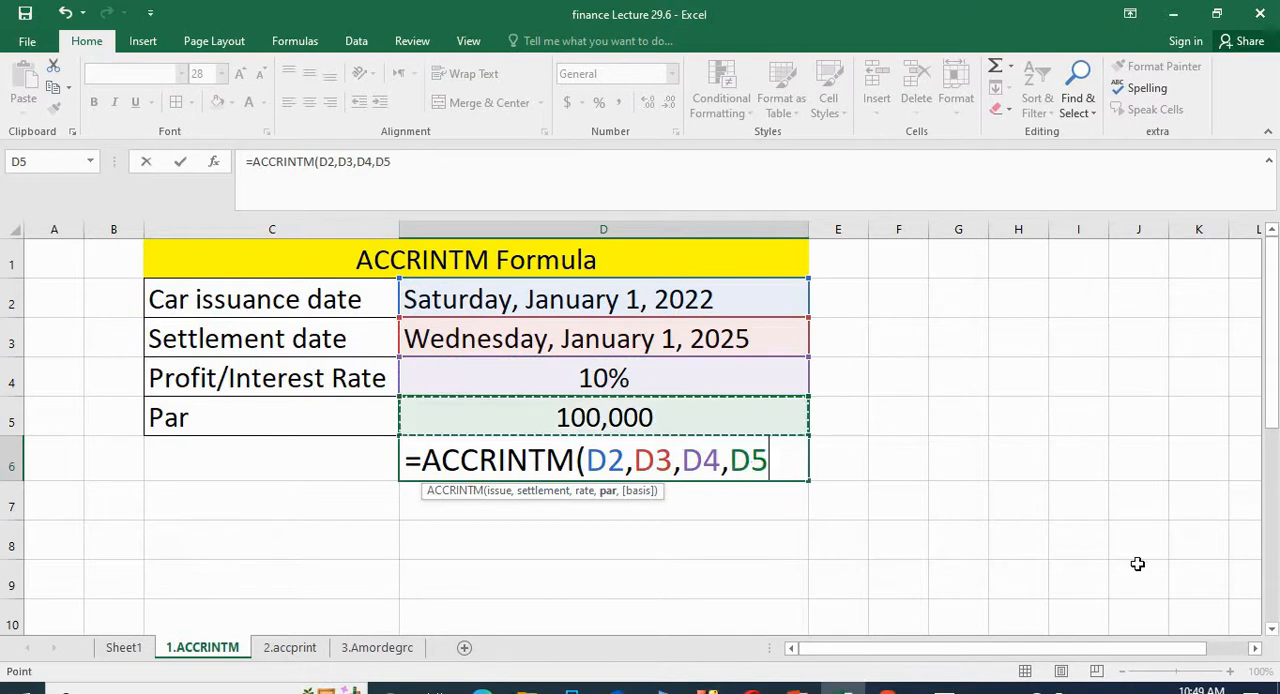
Step: Choose basis 3 - Actual/365 as the last ACCRINTM argument and complete the formula
{"action": "type", "text": ","}
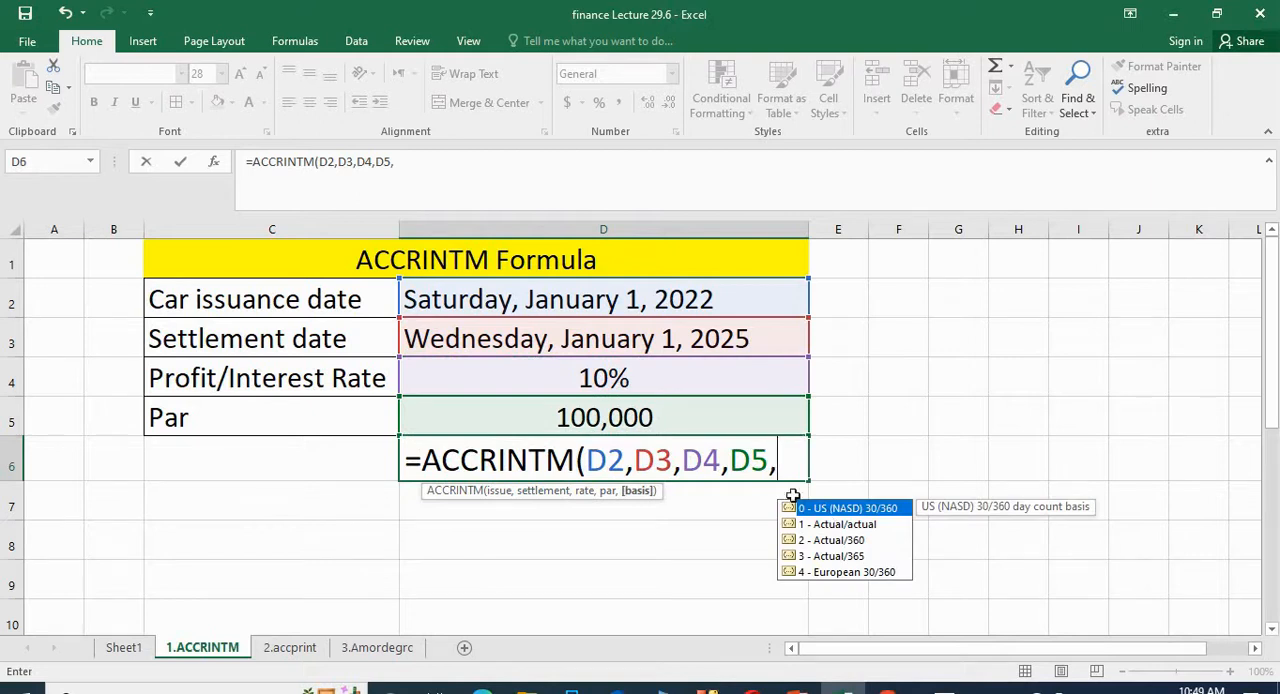
{"action": "left_click", "coordinate": [840, 557]}
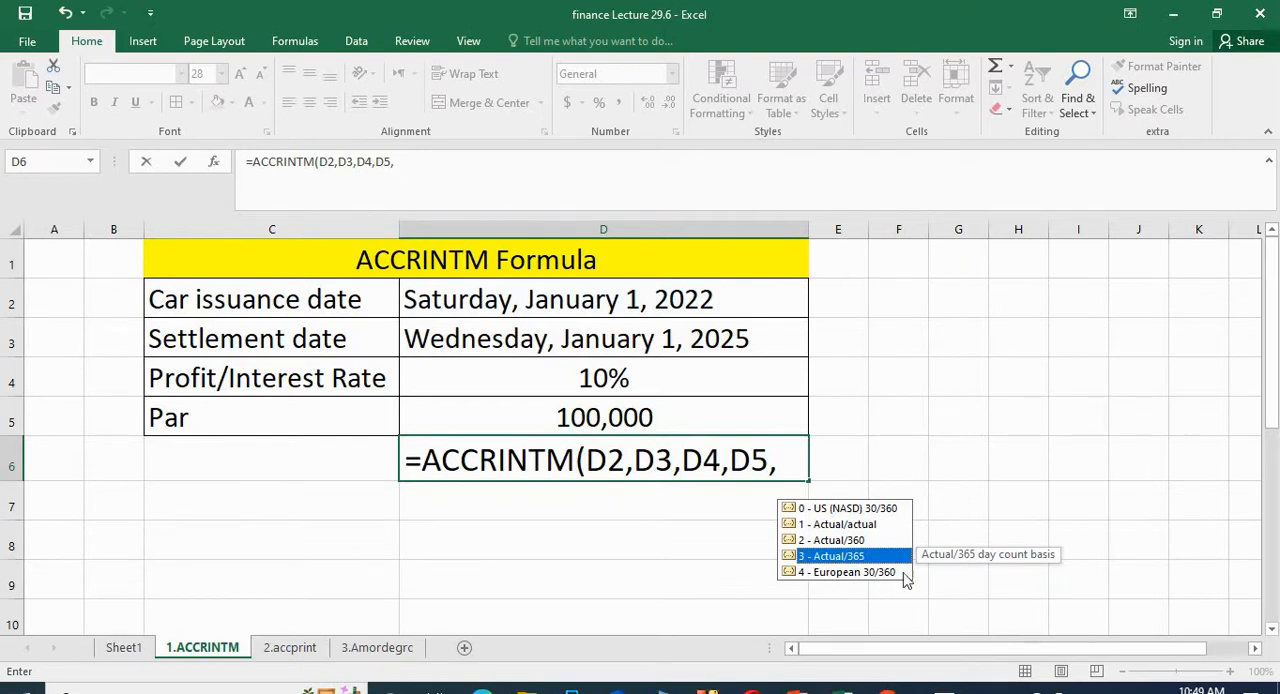
{"action": "double_click", "coordinate": [827, 564]}
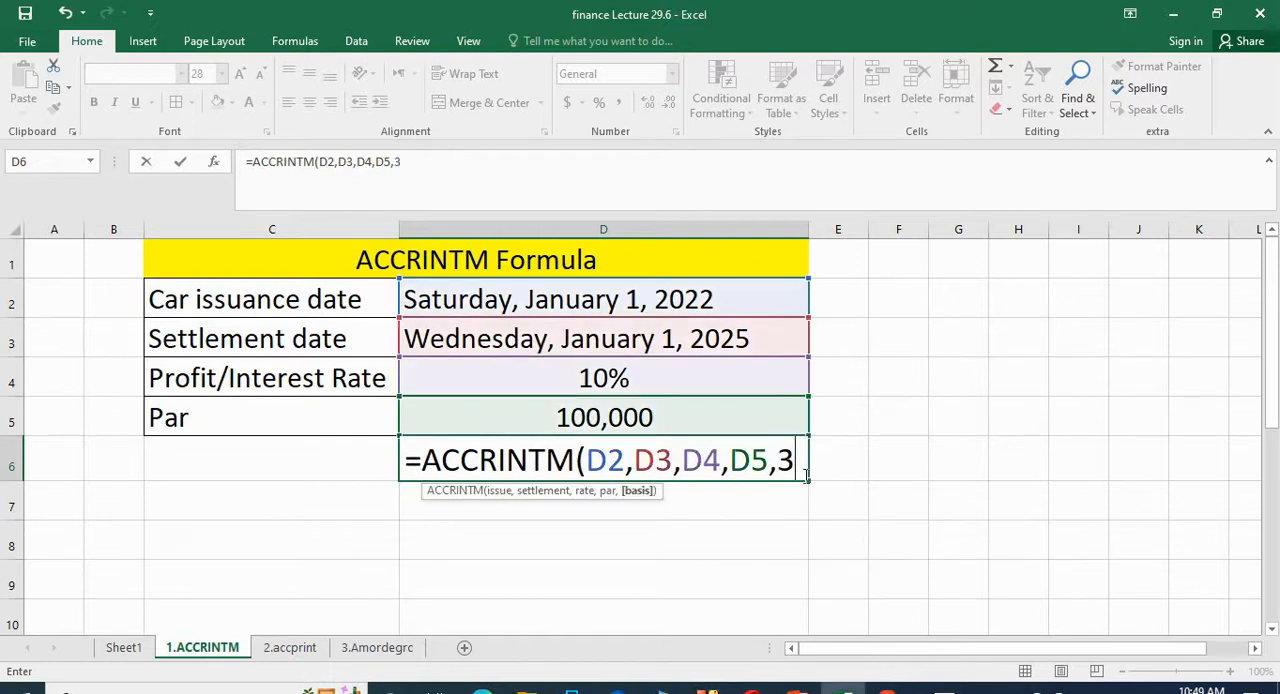
{"action": "type", "text": ")"}
{"action": "key", "text": "Return"}
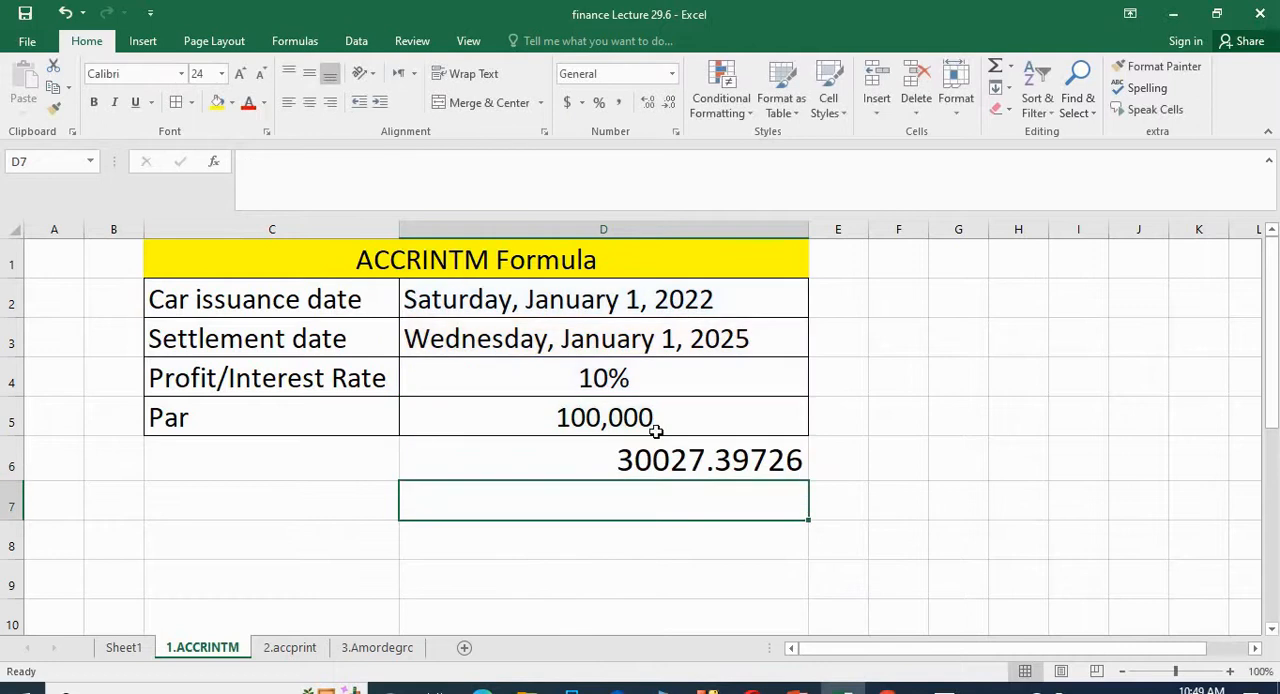
Step: Examine the accrued interest result and its formula in cell D6
{"action": "left_click", "coordinate": [672, 459]}
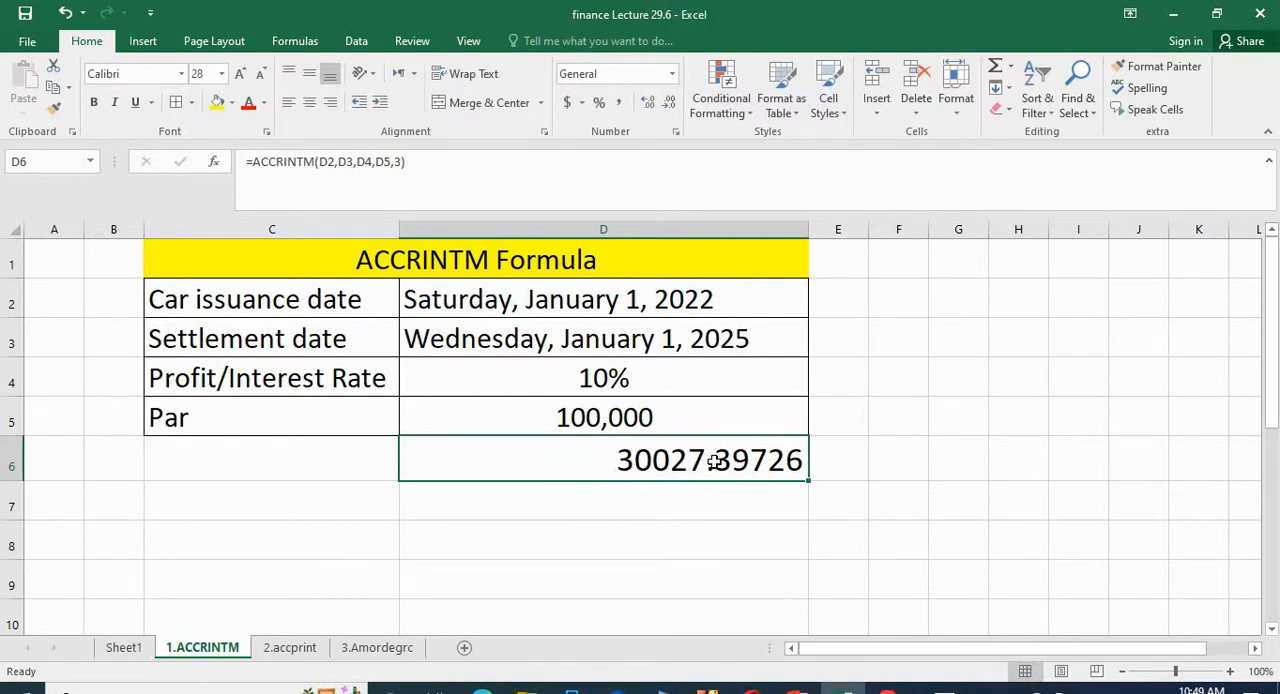
{"action": "left_click", "coordinate": [682, 562]}
{"action": "left_click", "coordinate": [653, 456]}
{"action": "left_click", "coordinate": [8, 458]}
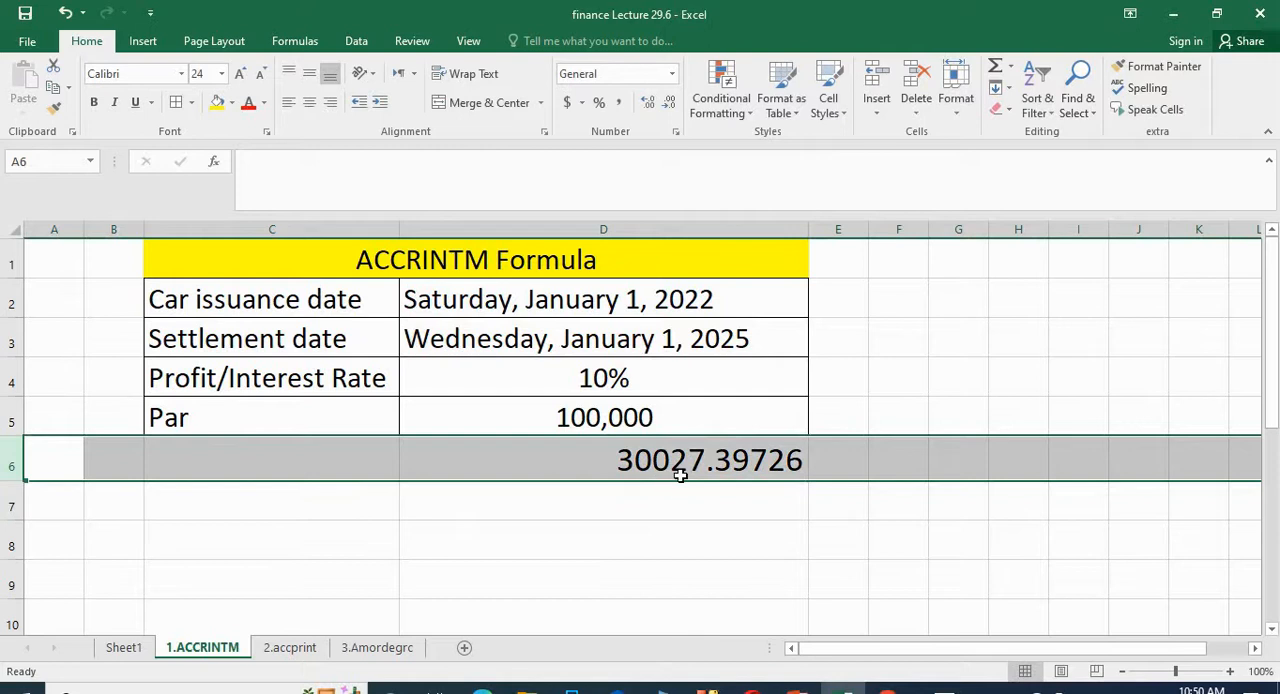
{"action": "left_click", "coordinate": [666, 511]}
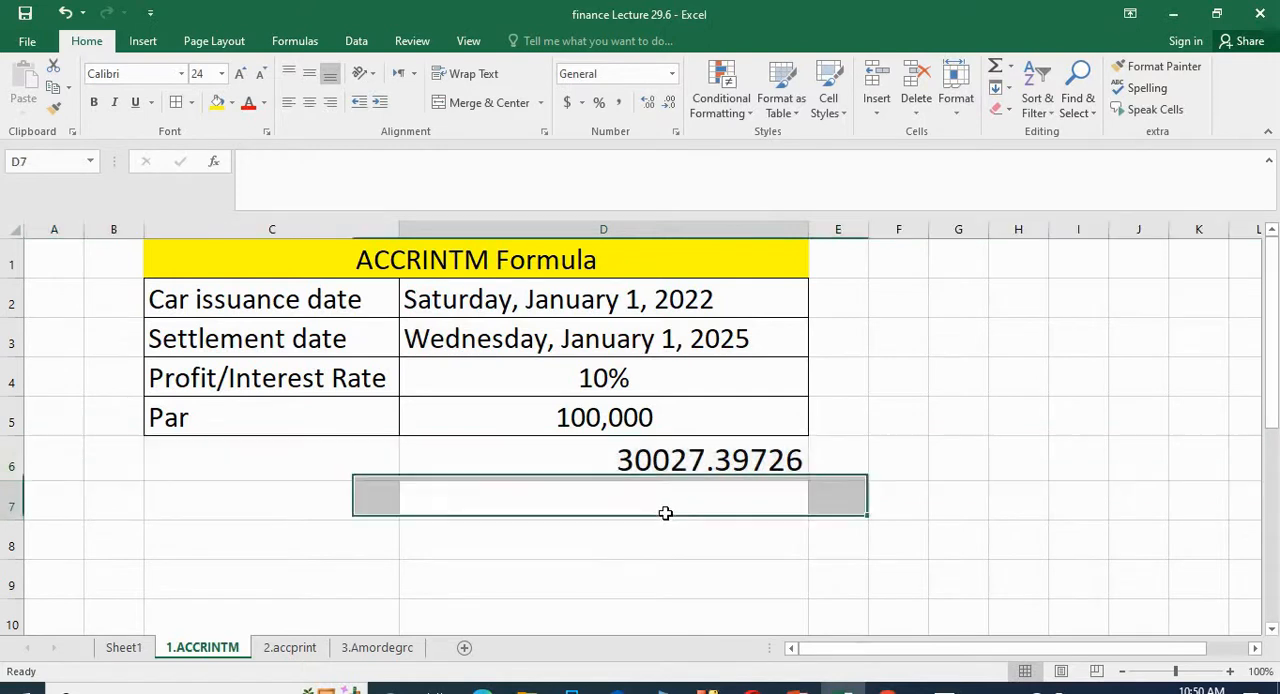
{"action": "left_click", "coordinate": [647, 452]}
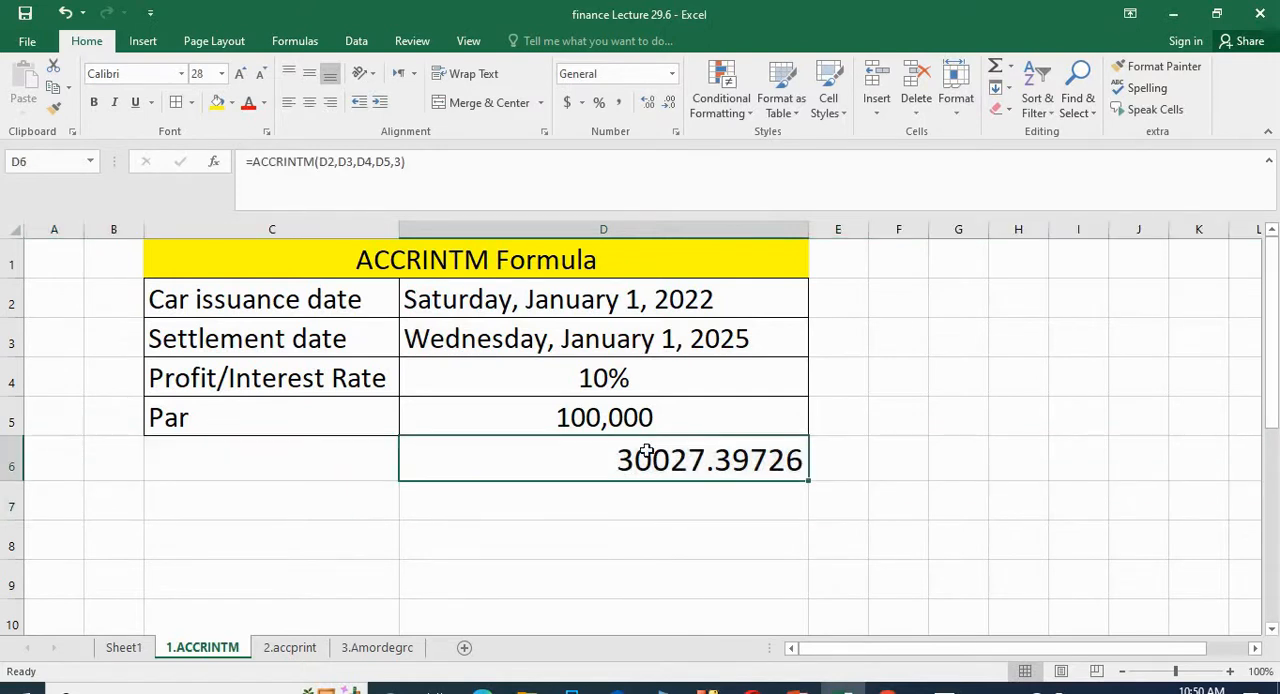
Step: Set the Profit/Interest Rate in D4 to 15% and check the recalculated interest in D6
{"action": "double_click", "coordinate": [603, 377]}
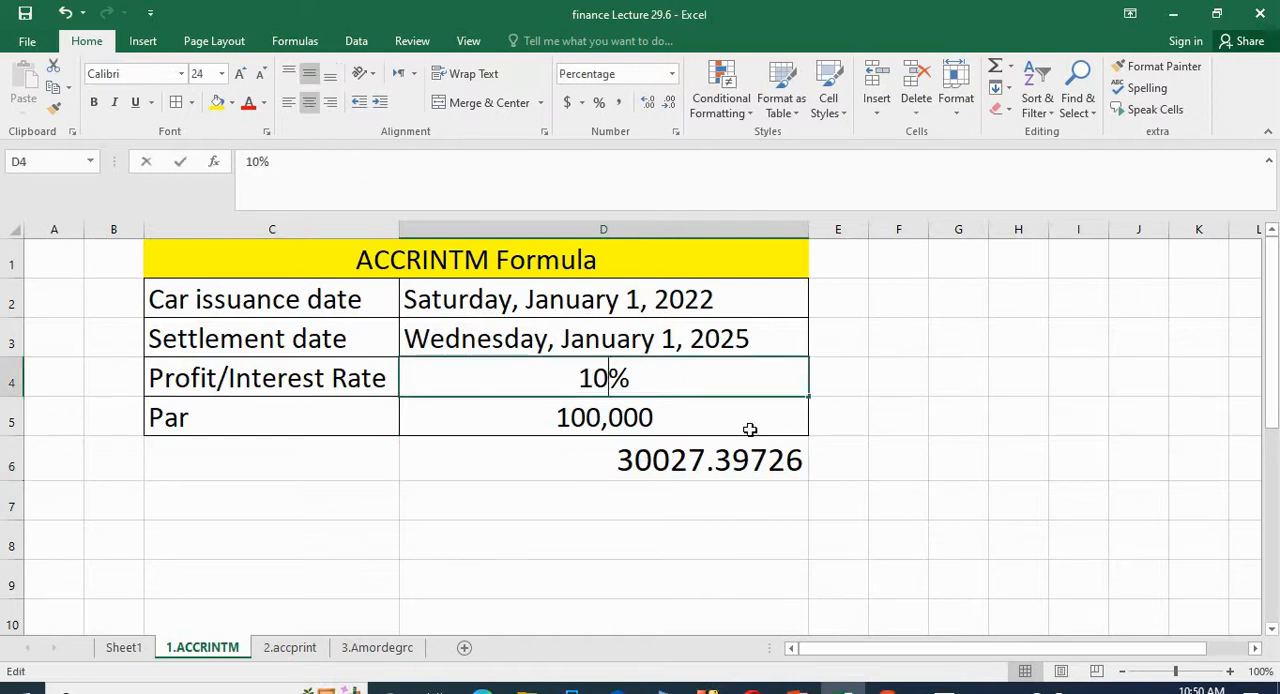
{"action": "key", "text": "BackSpace"}
{"action": "type", "text": "5"}
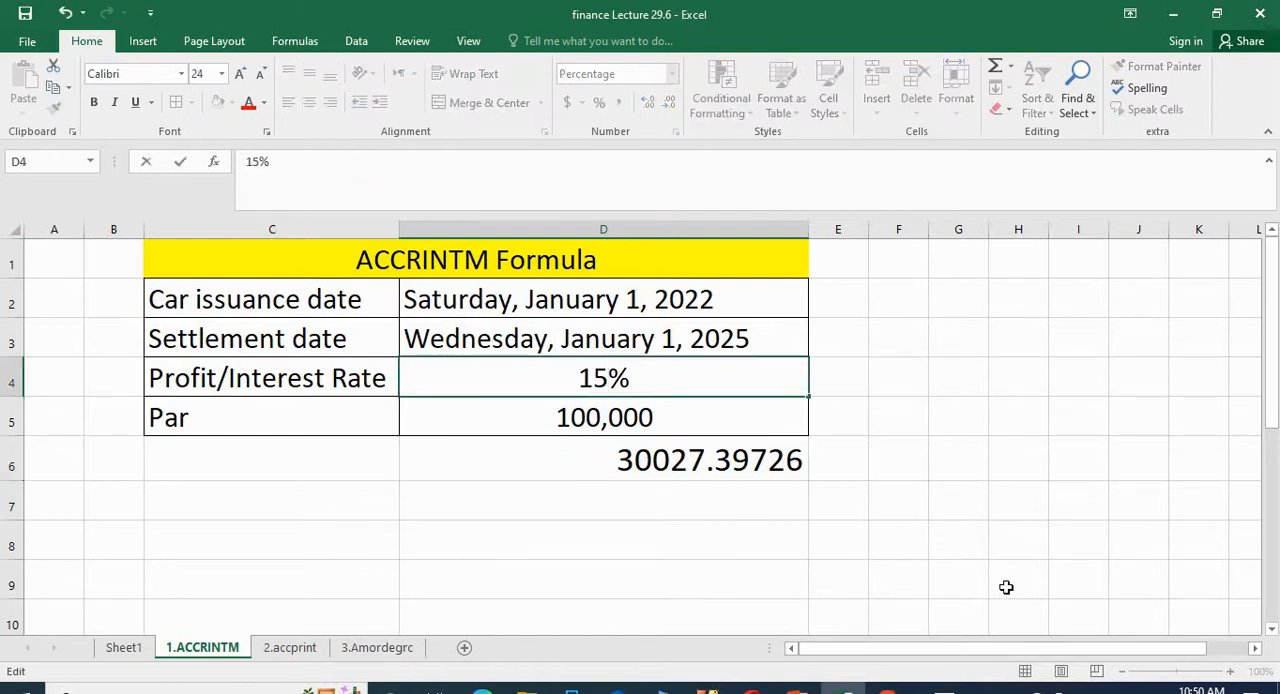
{"action": "left_click", "coordinate": [1005, 588]}
{"action": "left_click", "coordinate": [705, 476]}
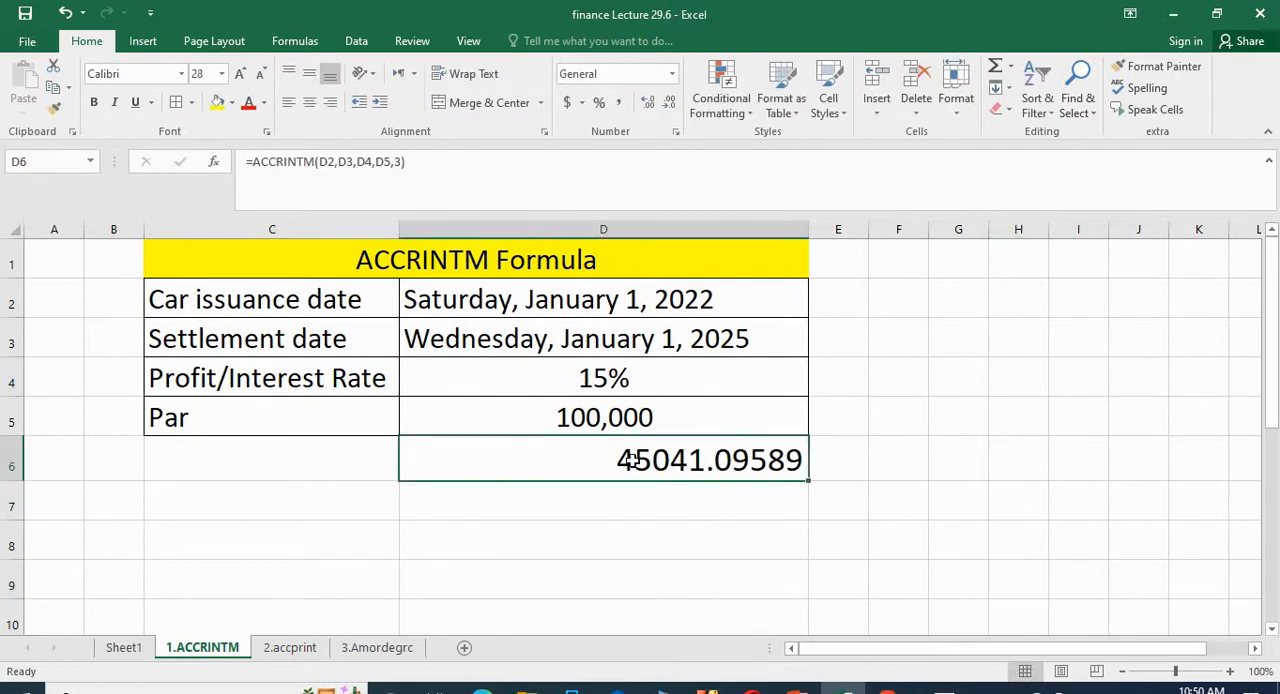
Step: Set the Par value in D5 to 1,000,000
{"action": "left_click", "coordinate": [571, 418]}
{"action": "double_click", "coordinate": [571, 418]}
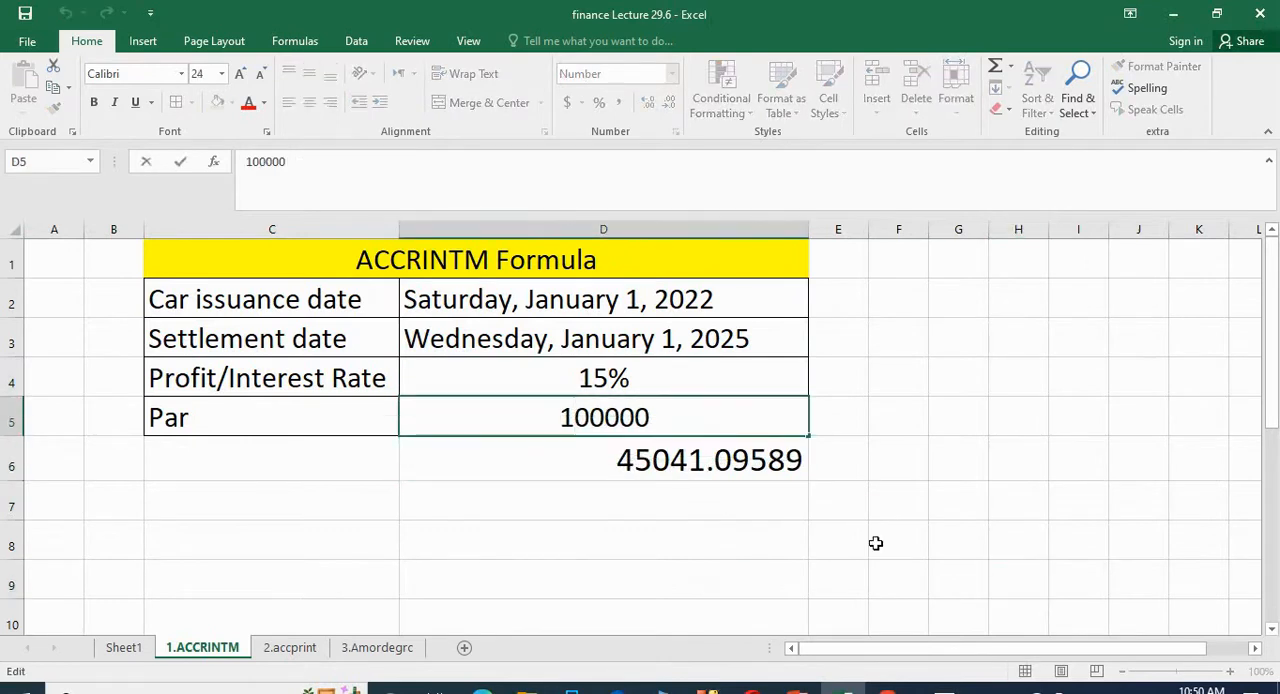
{"action": "type", "text": "0"}
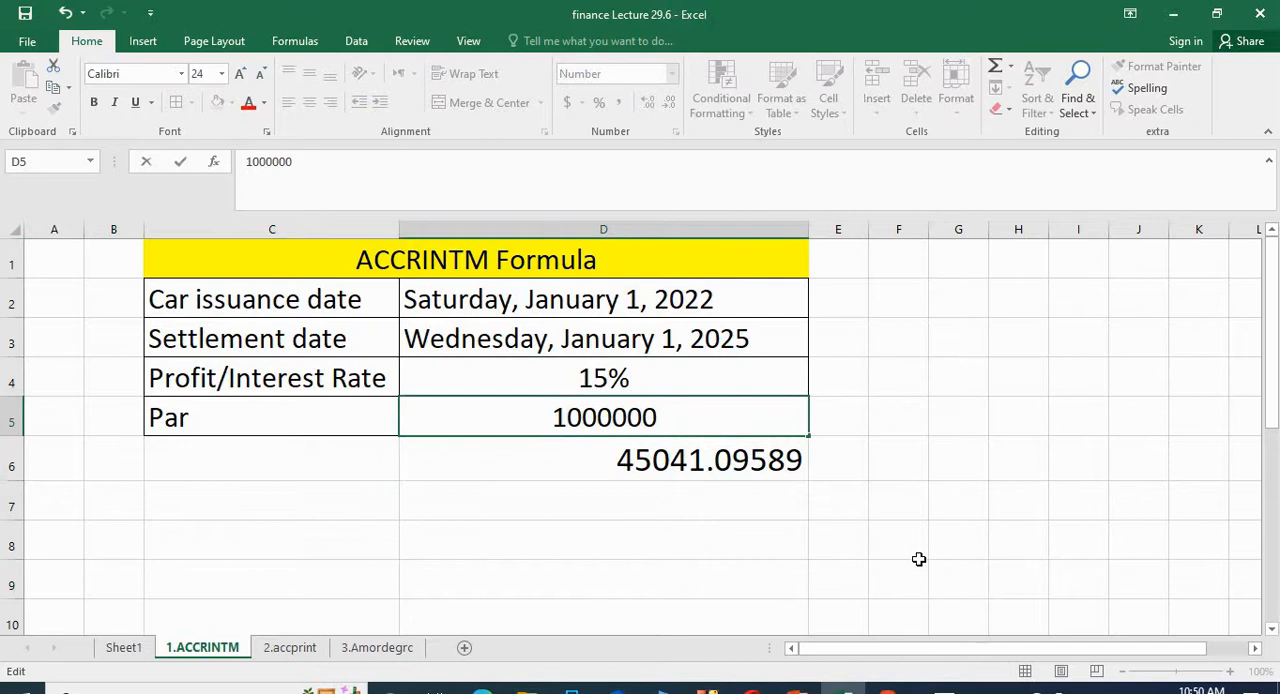
{"action": "left_click", "coordinate": [840, 548]}
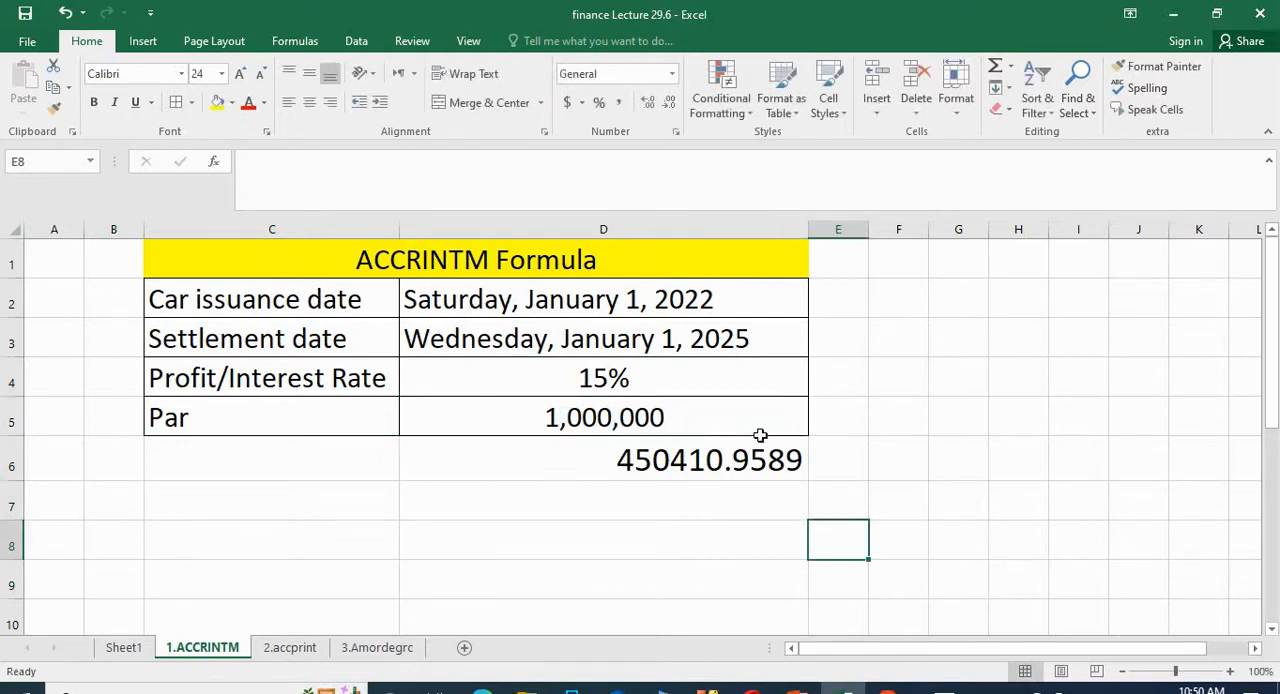
Step: Set the settlement date in D3 to 1/1/2028 and check the recalculated interest in D6
{"action": "double_click", "coordinate": [750, 340]}
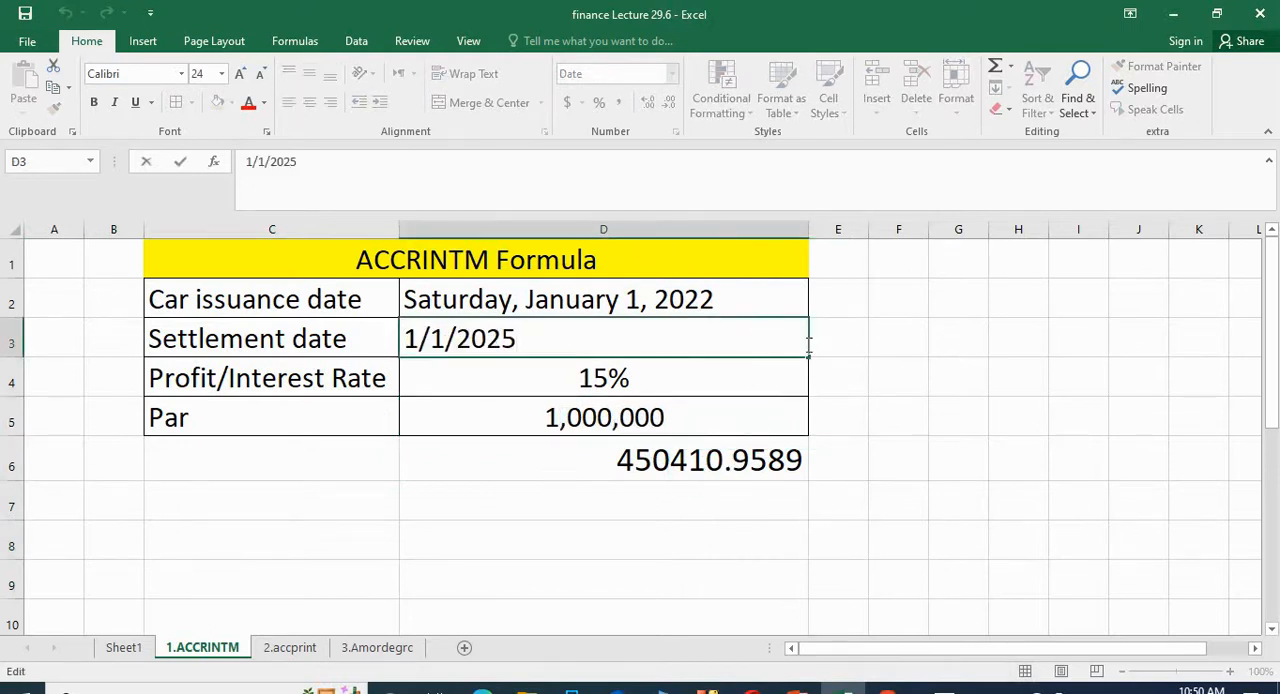
{"action": "key", "text": "BackSpace"}
{"action": "type", "text": "8"}
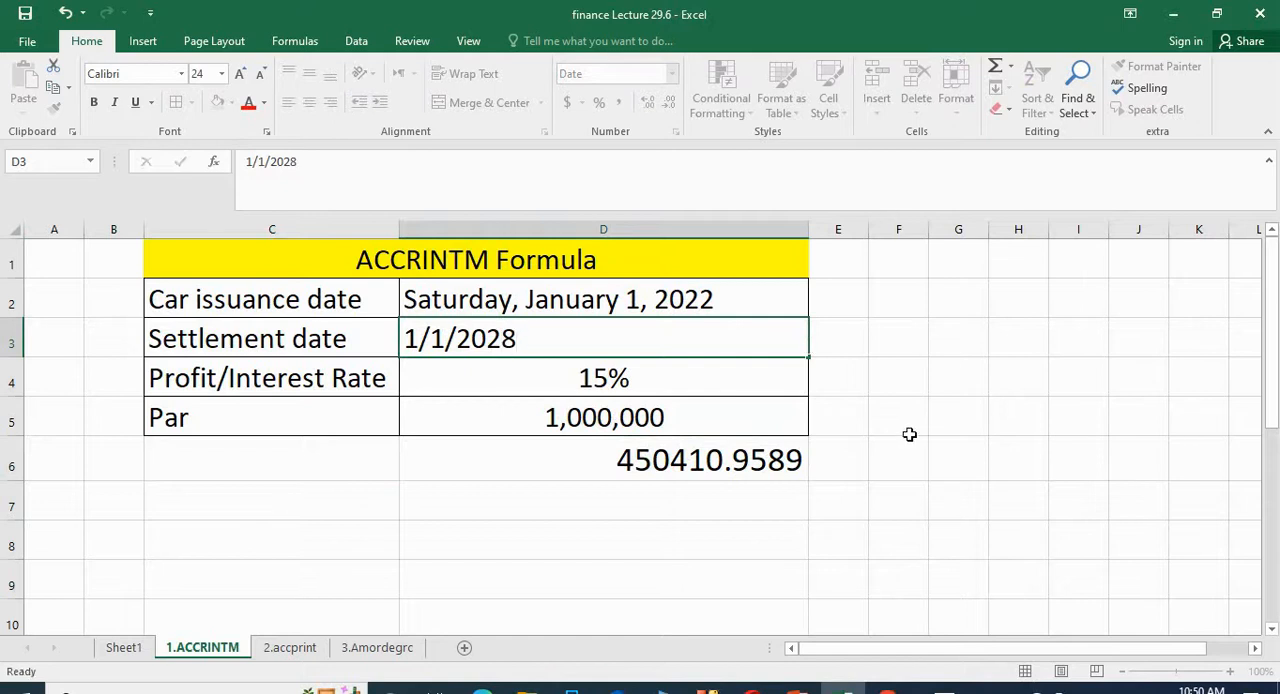
{"action": "left_click", "coordinate": [906, 432]}
{"action": "left_click", "coordinate": [665, 462]}
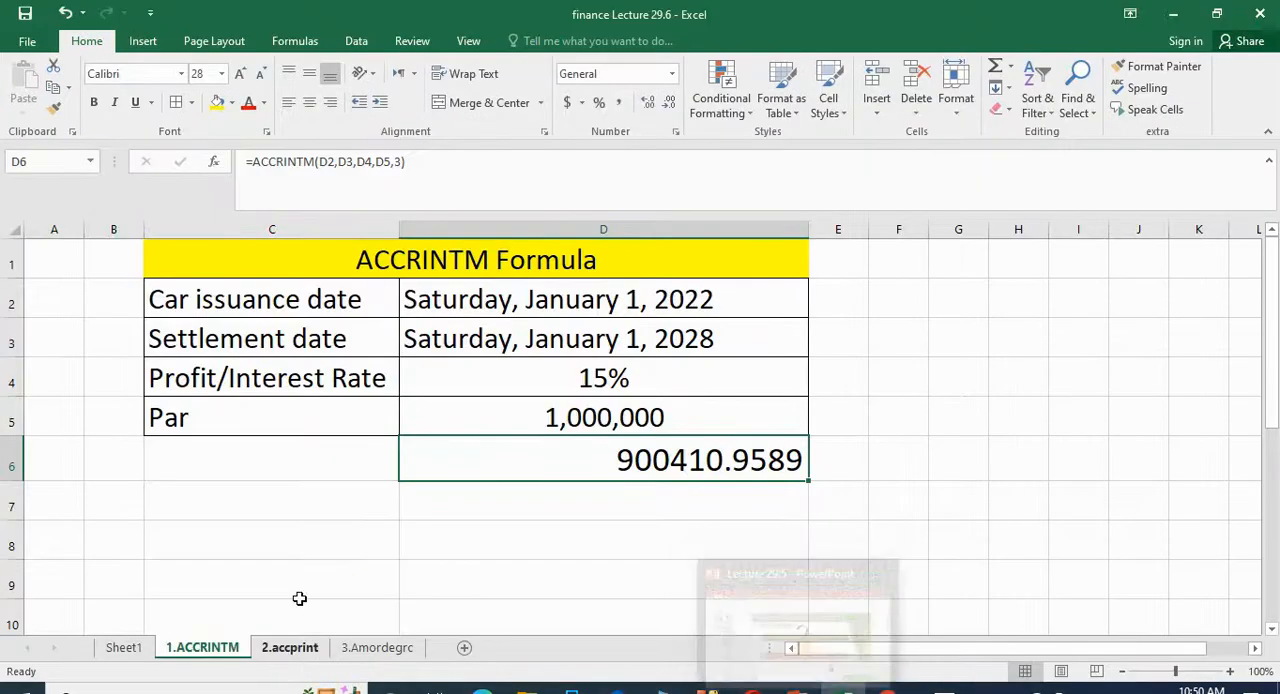
{"action": "left_click", "coordinate": [310, 578]}
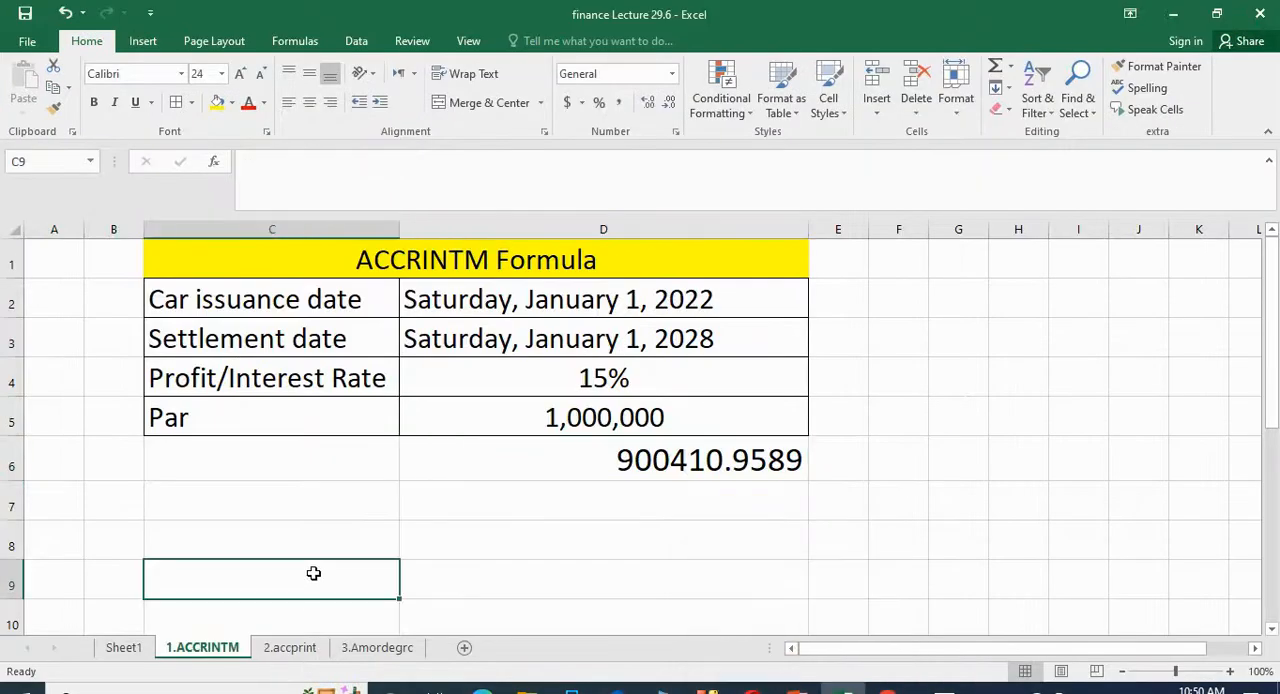
Step: Compare the 2.accprint sheet with the 1.ACCRINTM sheet, examining the ACCRINT formula picture and the added Frequency and First Installment date rows
{"action": "left_click", "coordinate": [512, 543]}
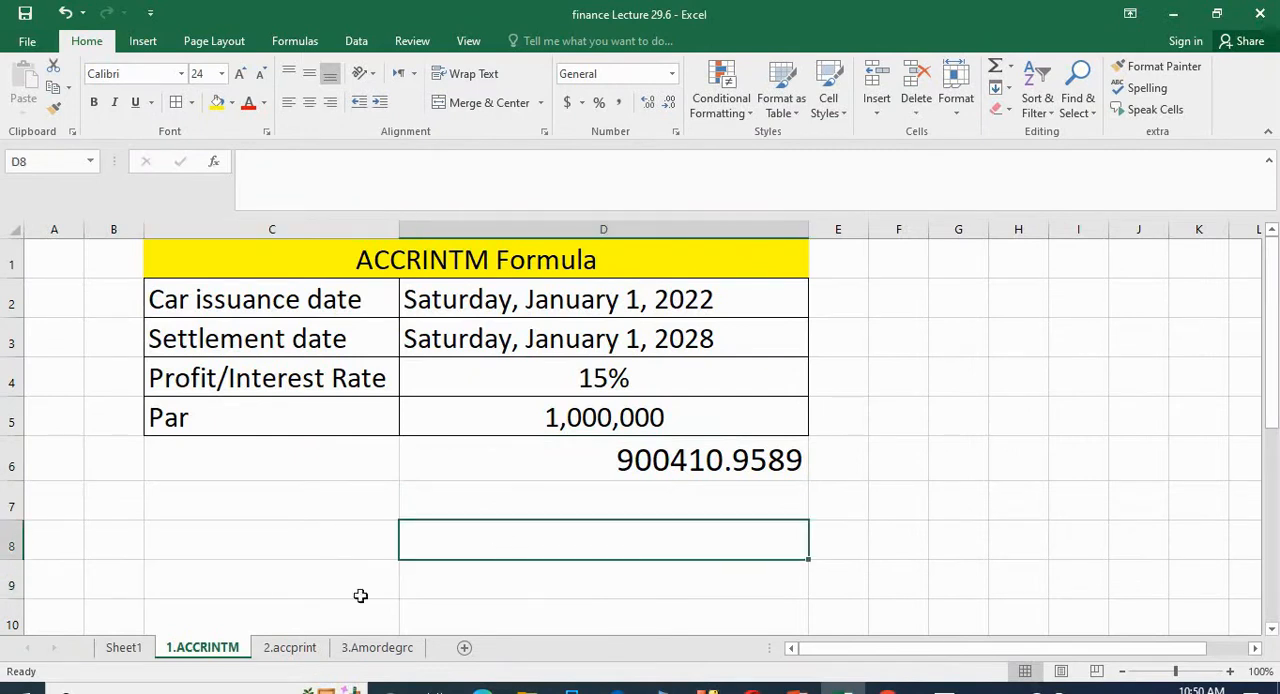
{"action": "left_click", "coordinate": [286, 650]}
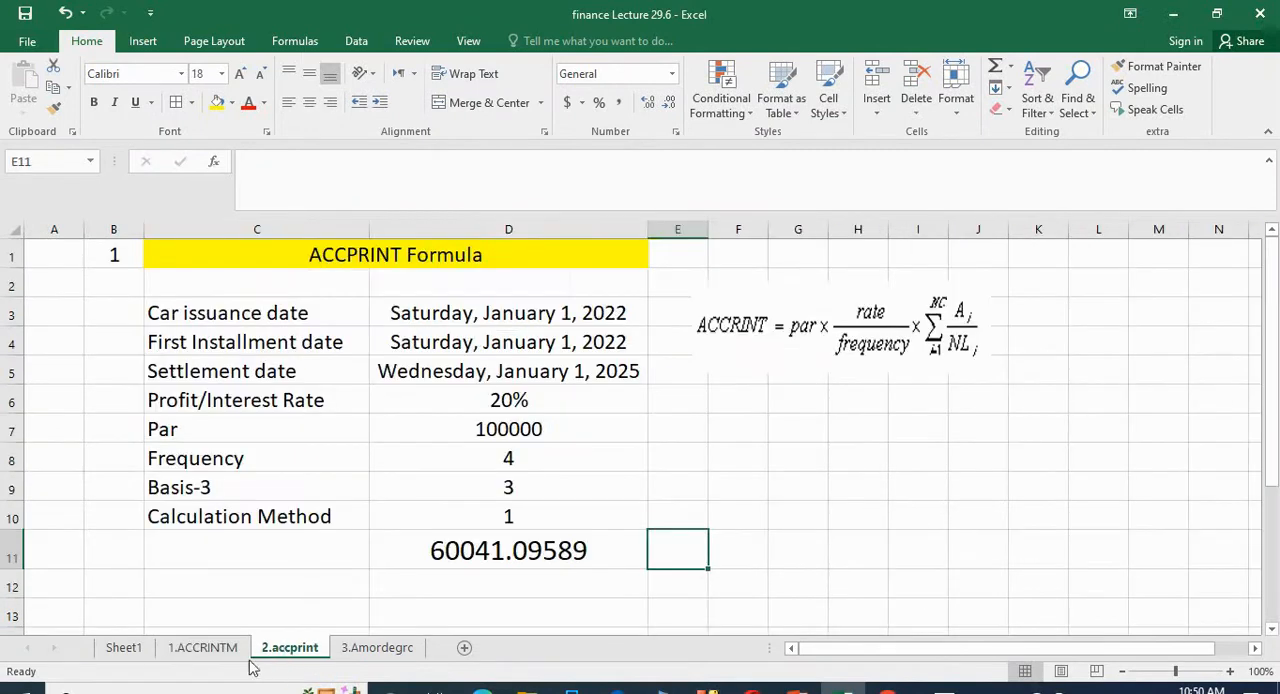
{"action": "left_click", "coordinate": [834, 300]}
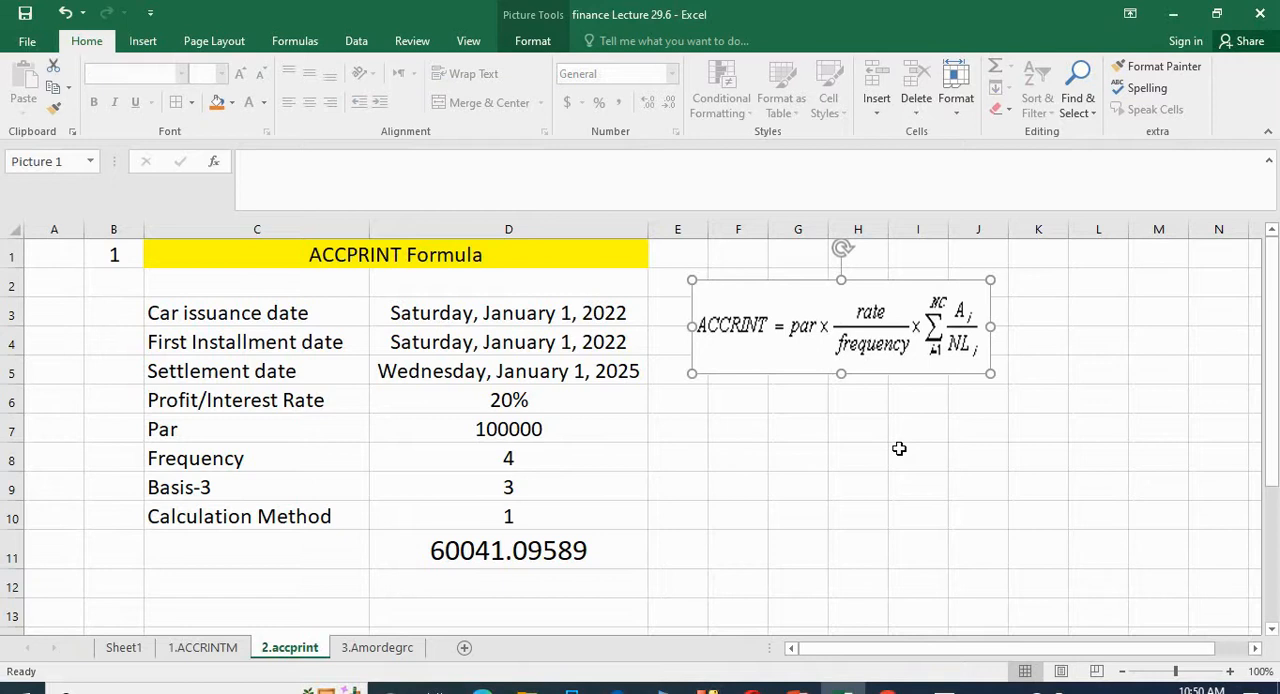
{"action": "left_click", "coordinate": [899, 449]}
{"action": "left_click", "coordinate": [228, 648]}
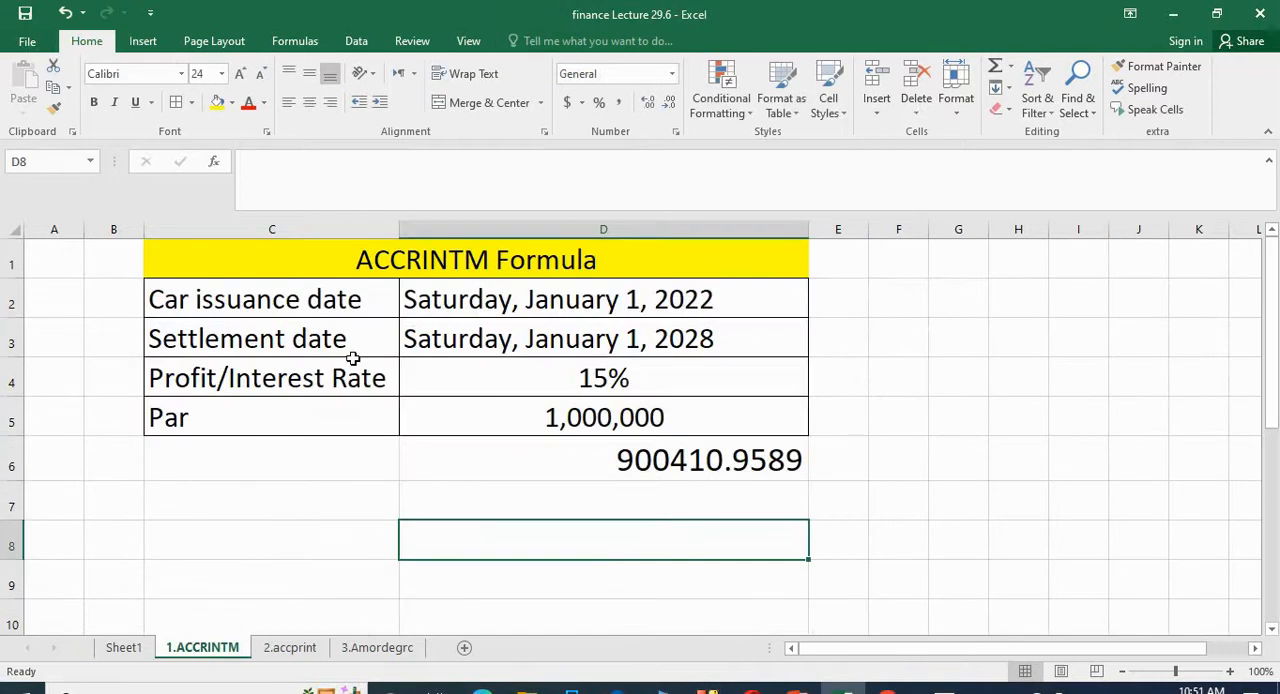
{"action": "left_click", "coordinate": [658, 465]}
{"action": "left_click", "coordinate": [270, 652]}
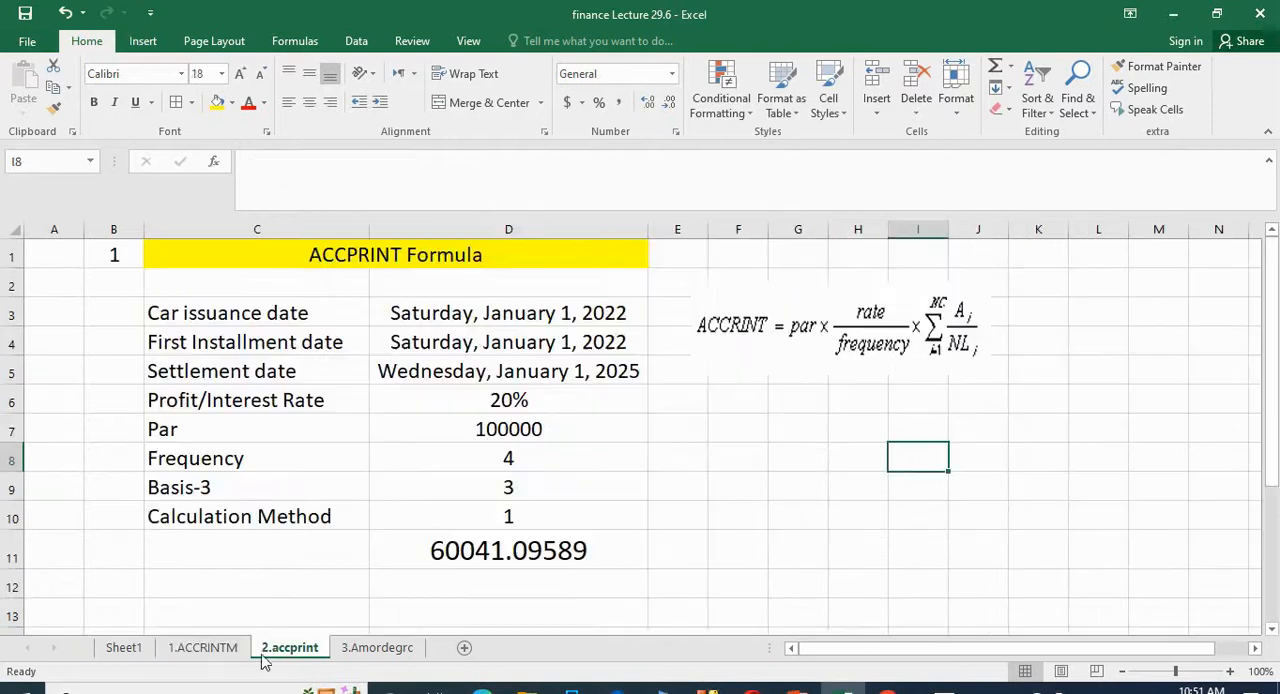
{"action": "left_click", "coordinate": [710, 516]}
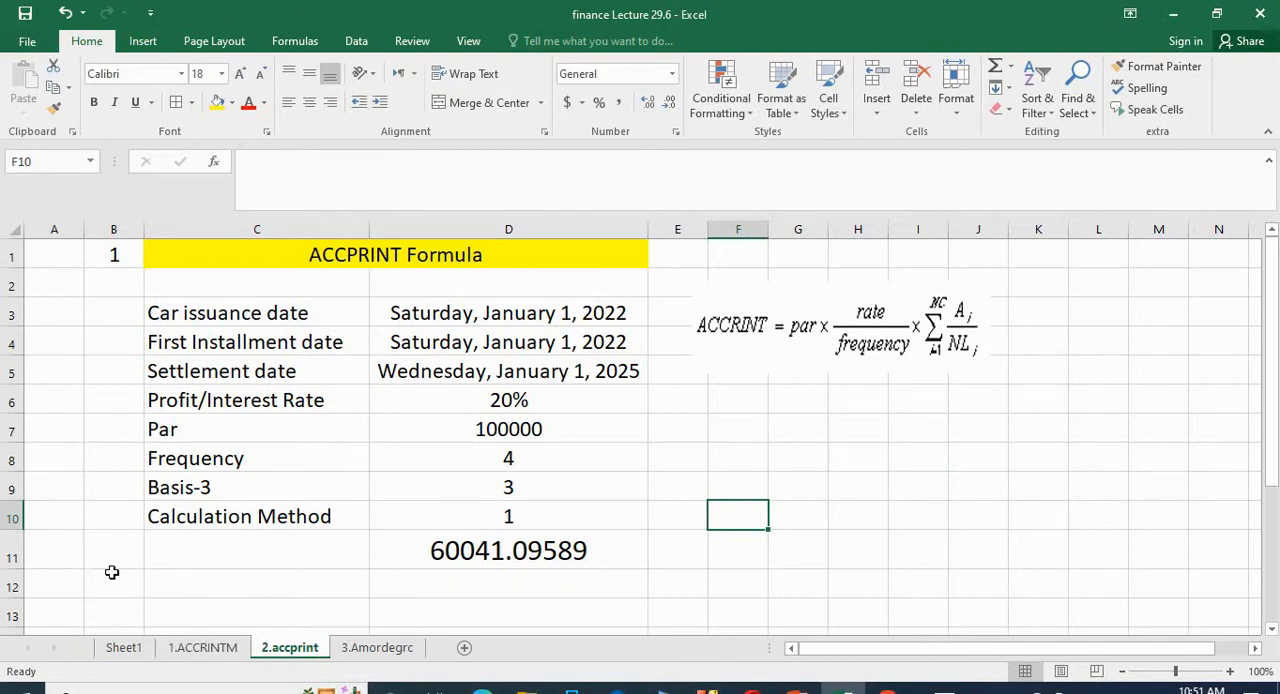
{"action": "left_click", "coordinate": [5, 458]}
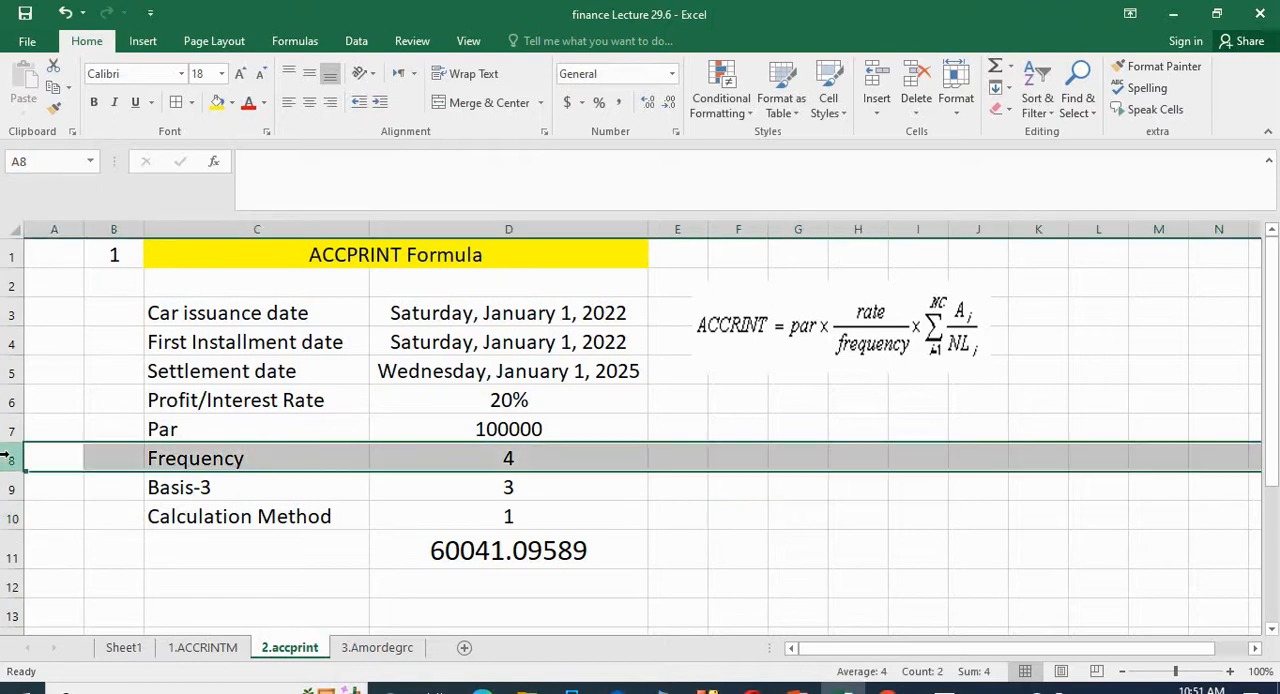
{"action": "left_click", "coordinate": [5, 342]}
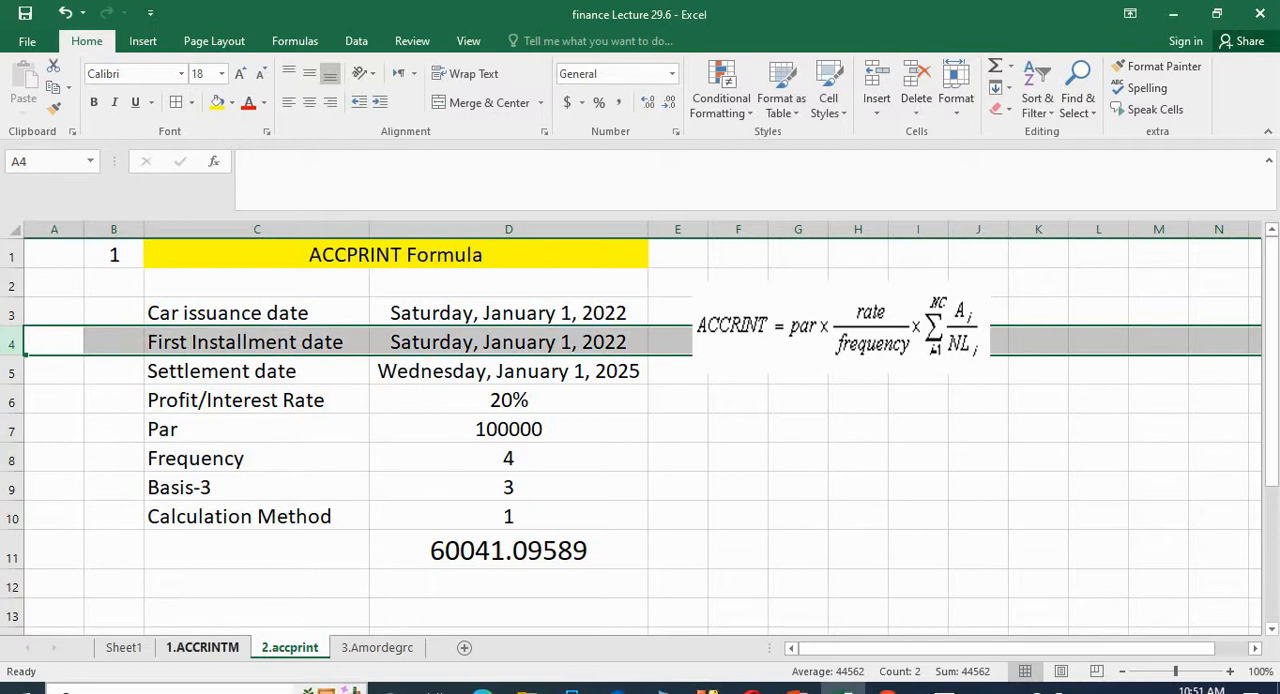
Step: Inspect the ACCRINT formula in D11 argument by argument, from first interest through settlement, rate, par and frequency to basis
{"action": "left_click", "coordinate": [553, 556]}
{"action": "left_click", "coordinate": [316, 162]}
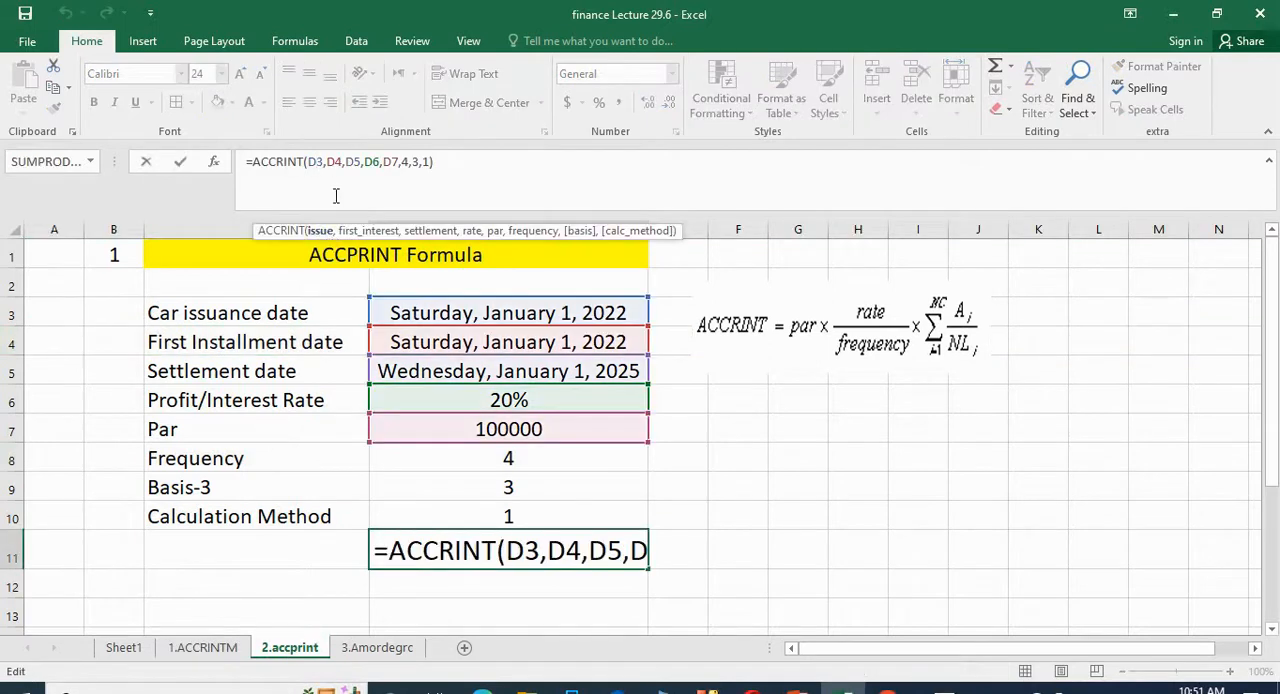
{"action": "left_click", "coordinate": [339, 162]}
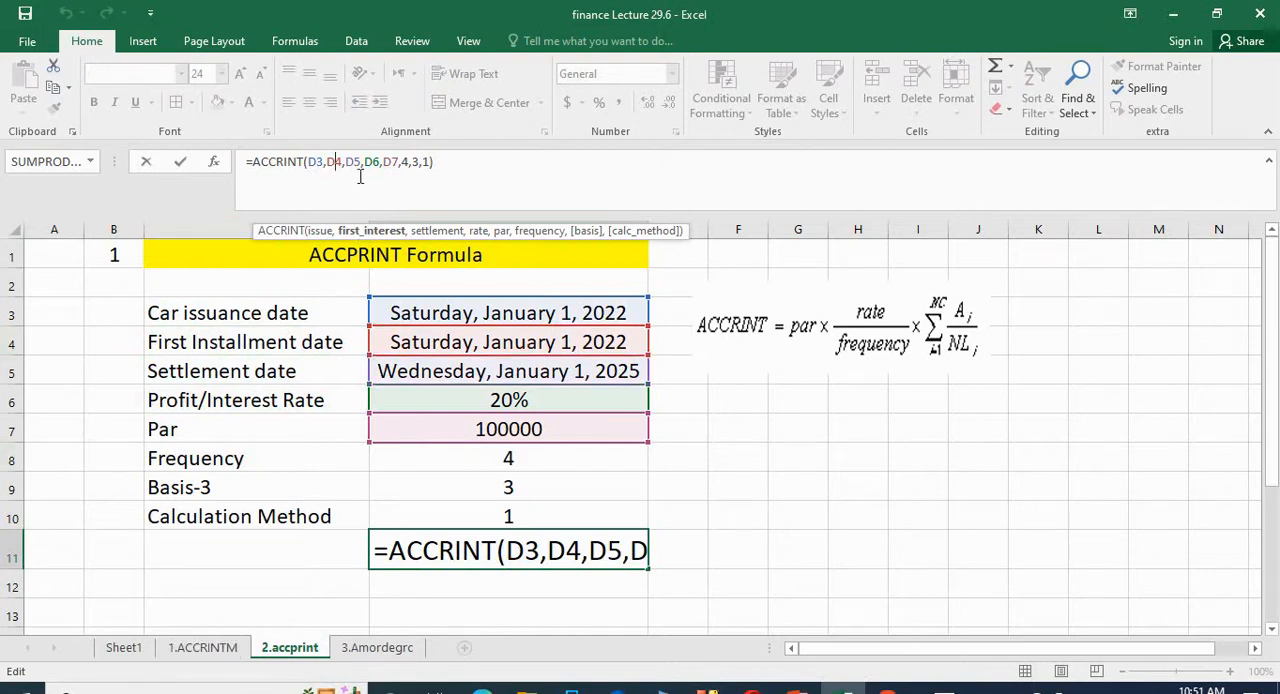
{"action": "left_click", "coordinate": [356, 161]}
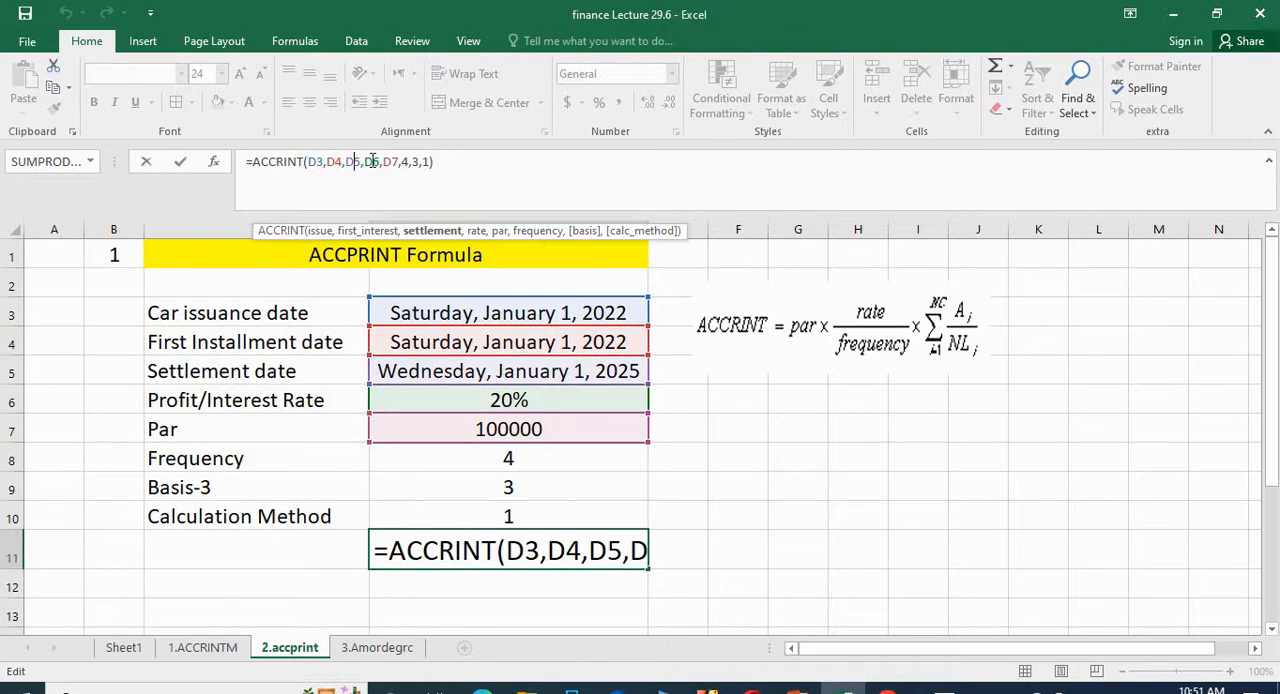
{"action": "left_click", "coordinate": [371, 161]}
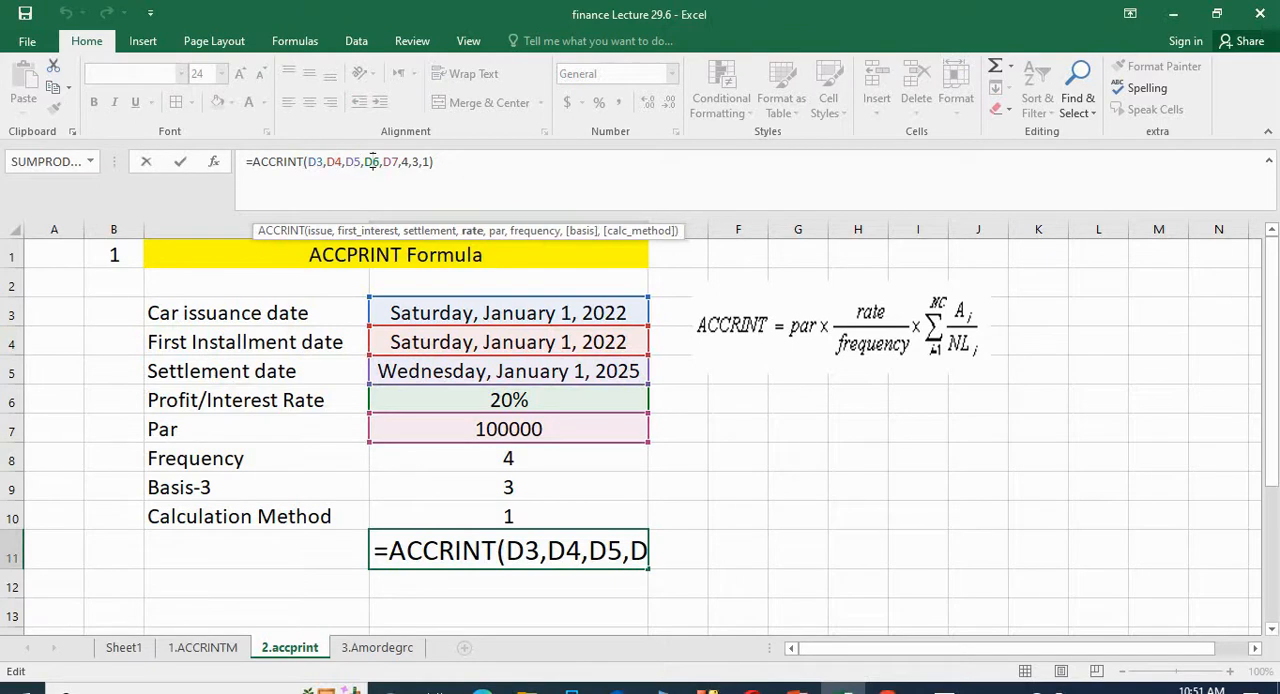
{"action": "left_click", "coordinate": [393, 161]}
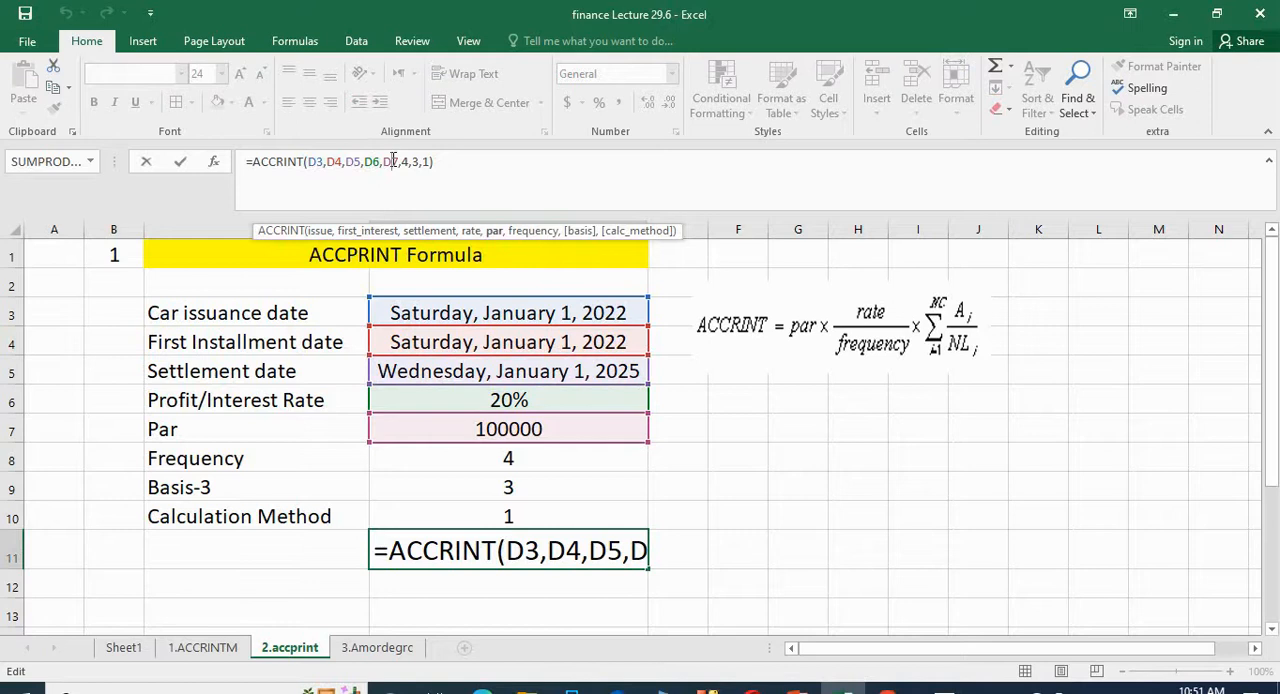
{"action": "left_click", "coordinate": [408, 161]}
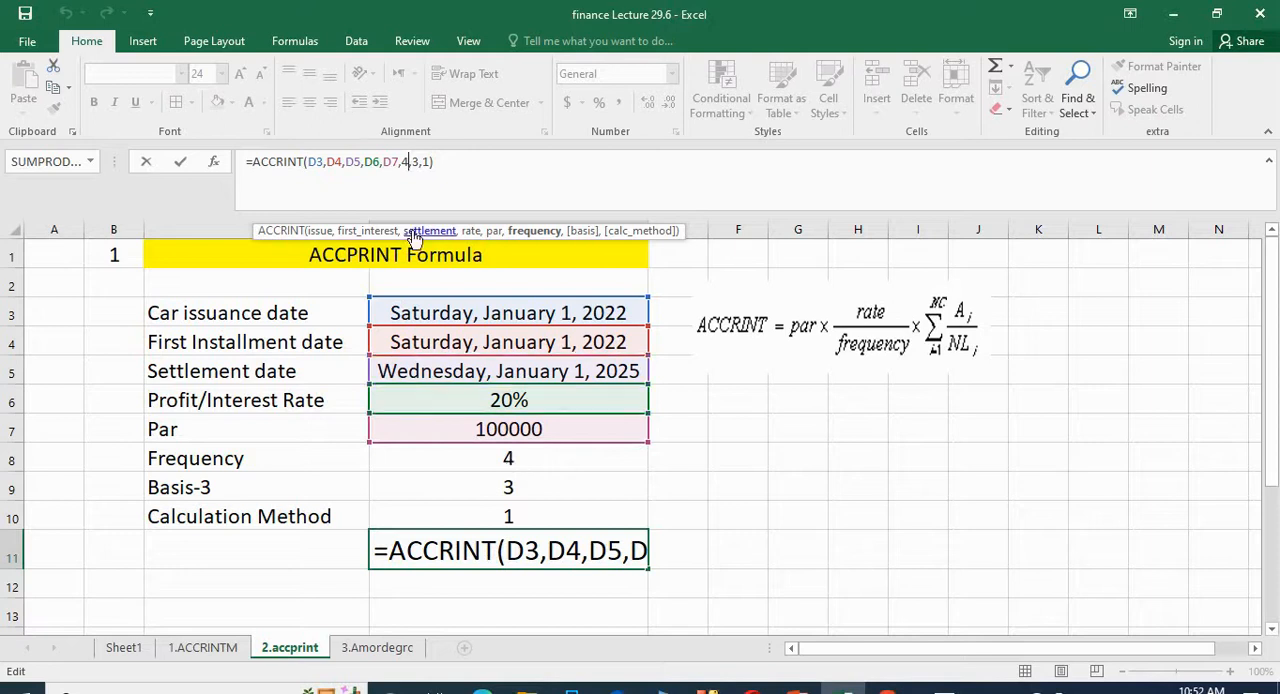
{"action": "left_click", "coordinate": [419, 161]}
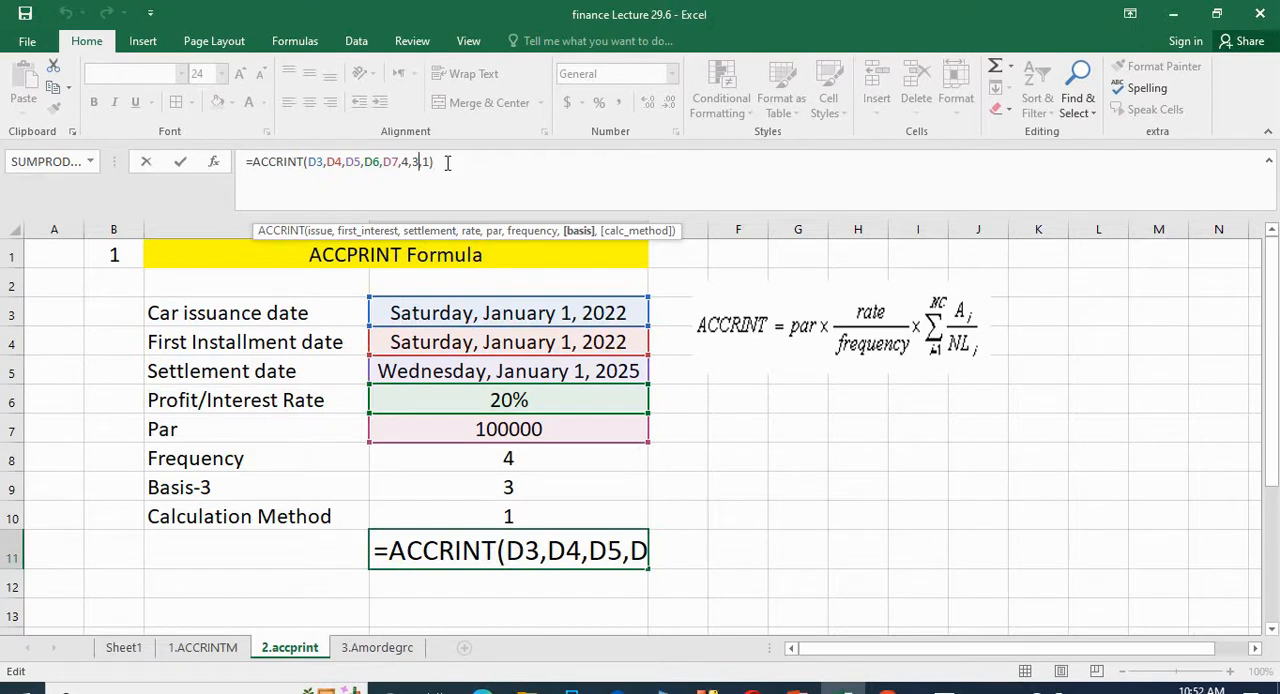
{"action": "key", "text": "Return"}
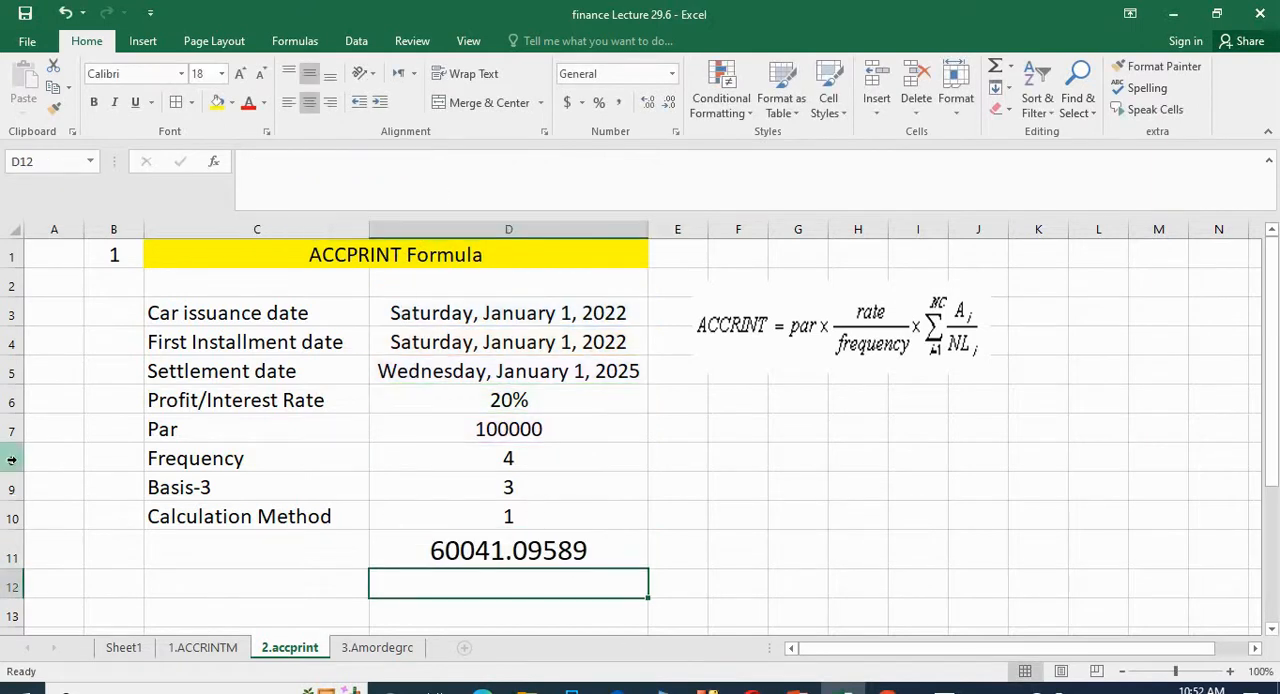
Step: Review the First Installment date and Frequency rows again and compare the D11 result with the one on the 1.ACCRINTM sheet
{"action": "left_click", "coordinate": [7, 342]}
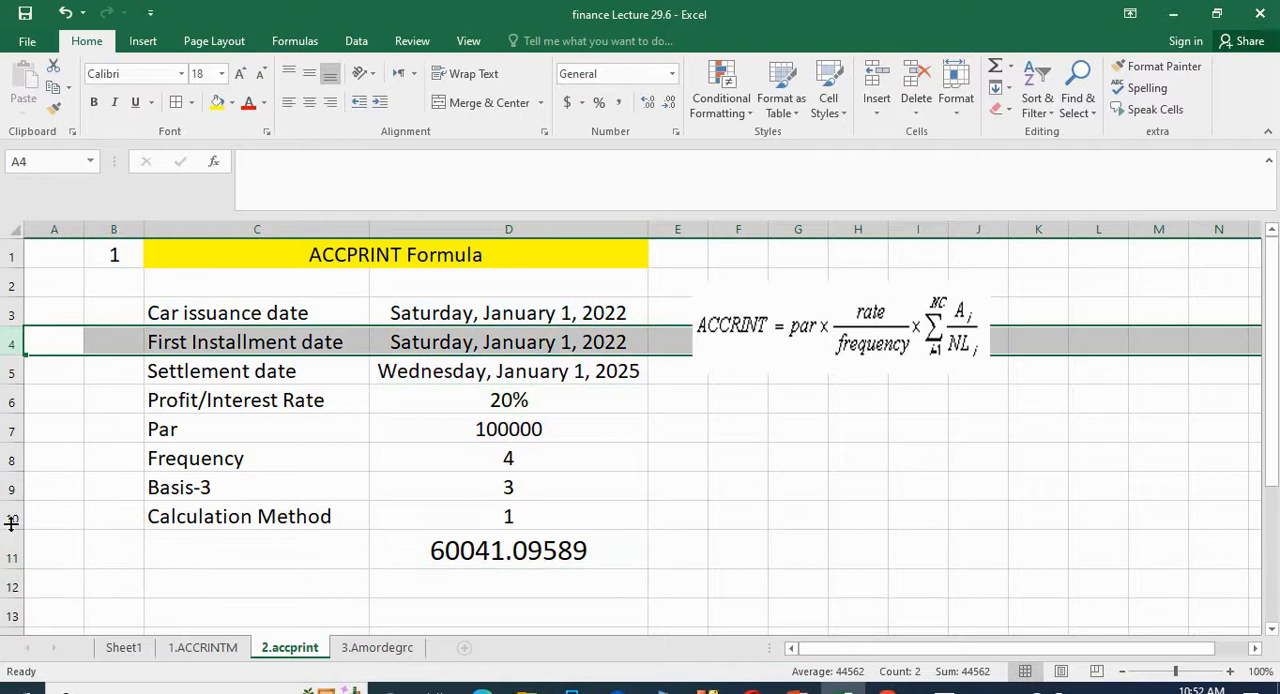
{"action": "left_click", "coordinate": [12, 460], "text": "shift"}
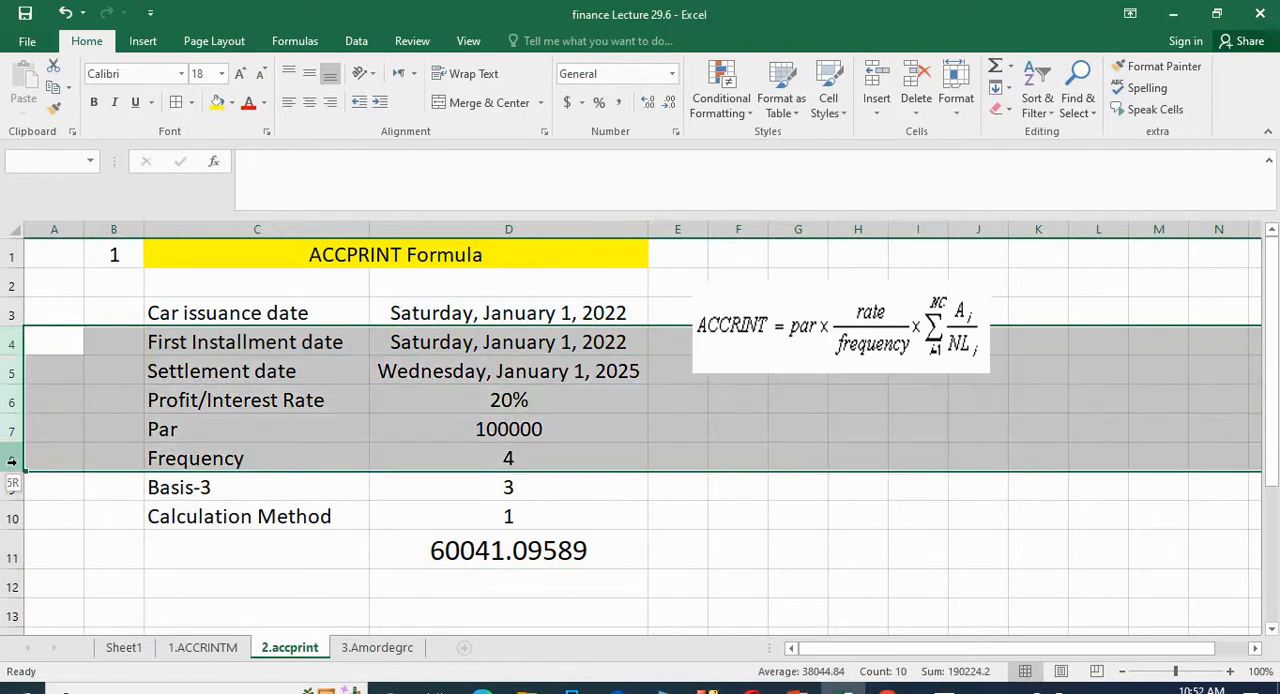
{"action": "left_click_drag", "start_coordinate": [197, 575], "coordinate": [200, 550]}
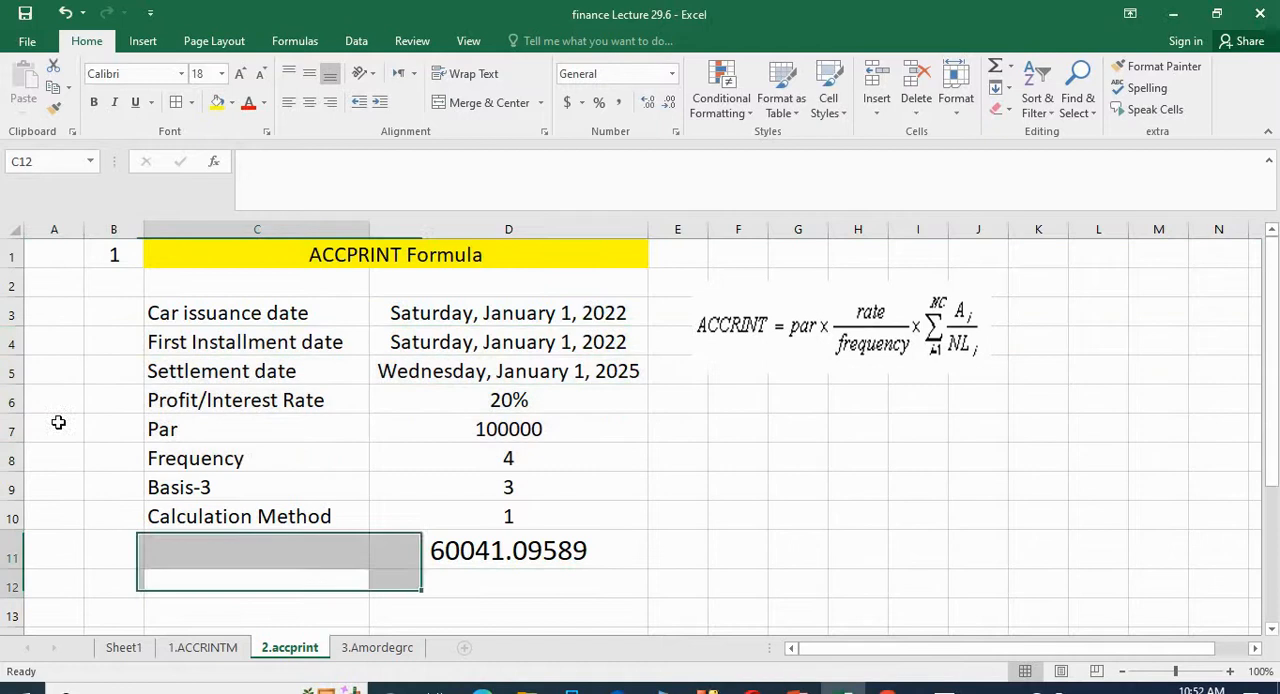
{"action": "left_click", "coordinate": [10, 342]}
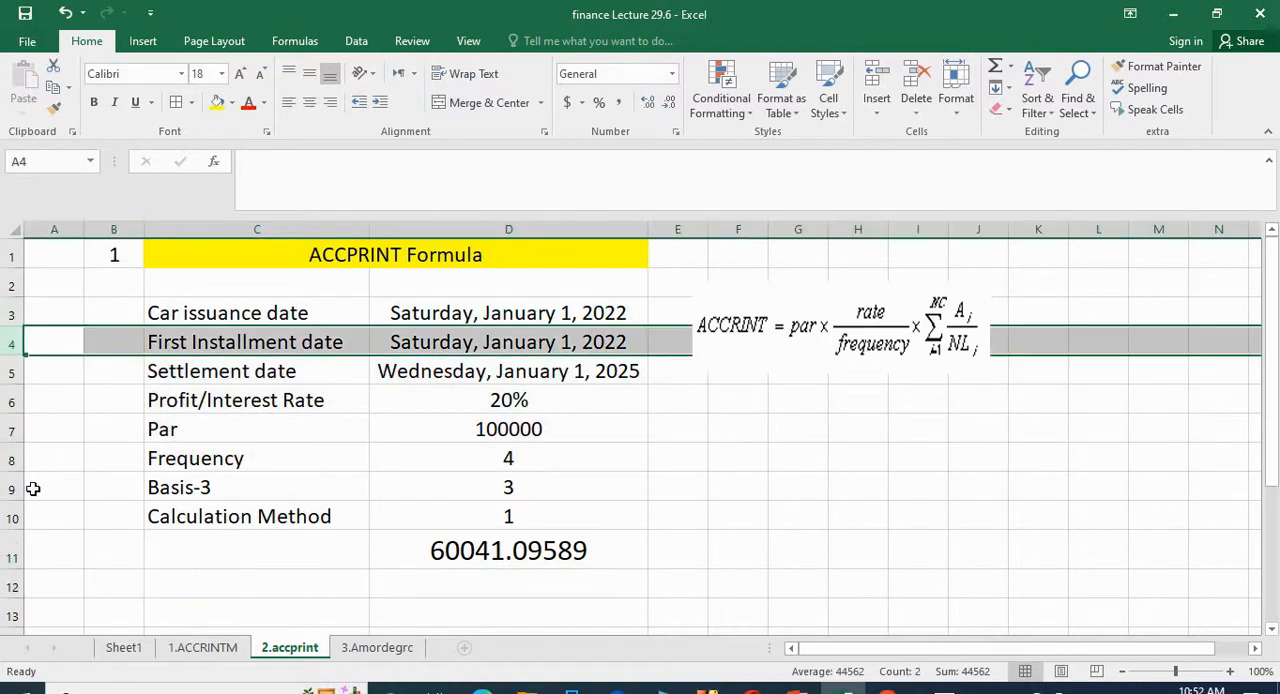
{"action": "left_click", "coordinate": [11, 458], "text": "ctrl"}
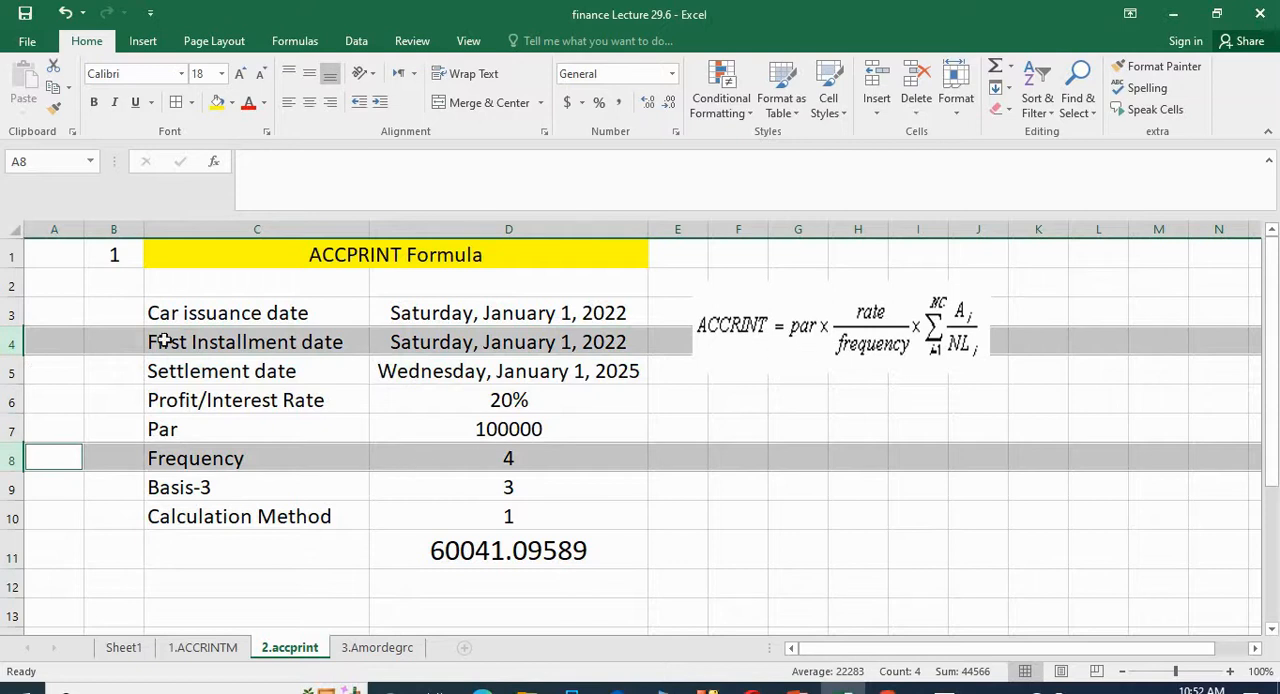
{"action": "left_click", "coordinate": [727, 519]}
{"action": "left_click", "coordinate": [502, 551]}
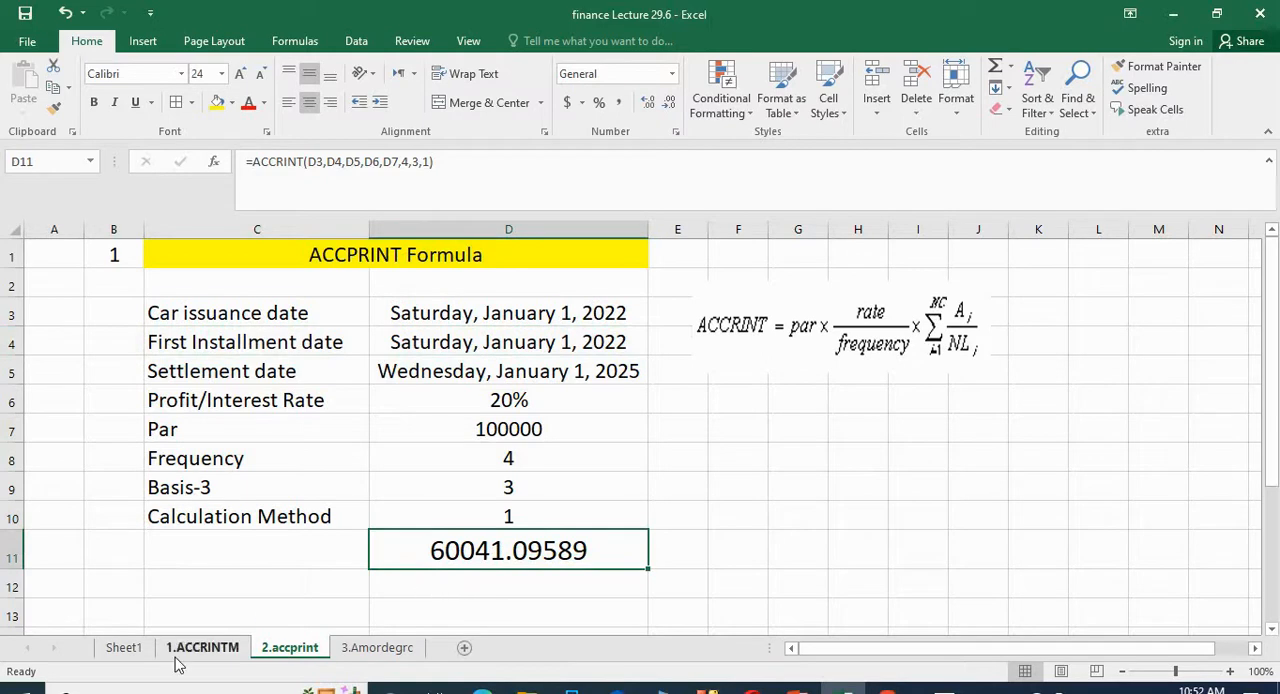
{"action": "left_click", "coordinate": [215, 650]}
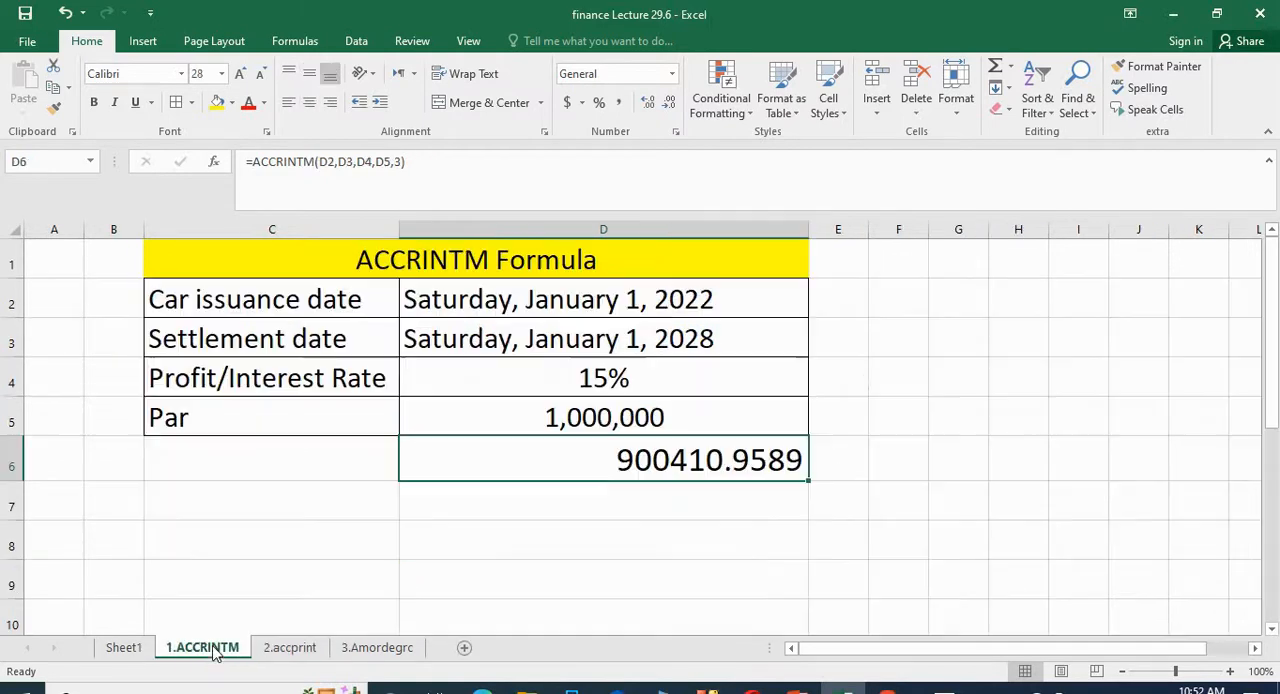
{"action": "left_click", "coordinate": [283, 648]}
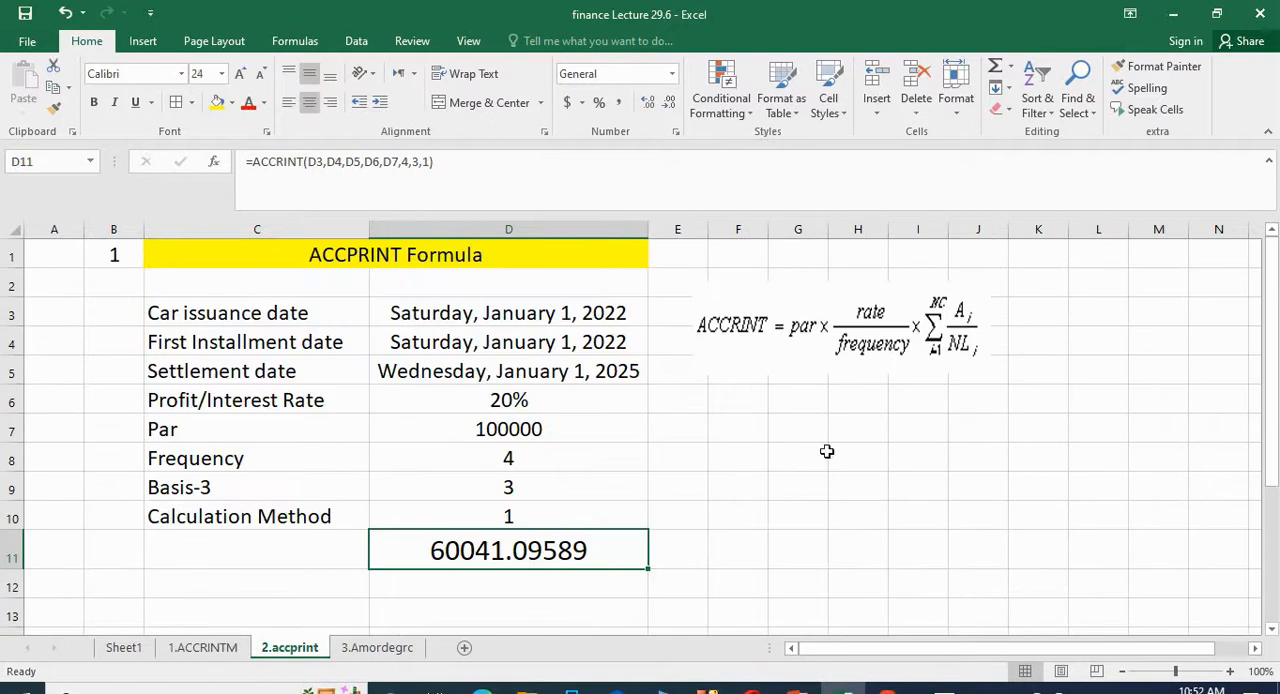
{"action": "left_click", "coordinate": [862, 452]}
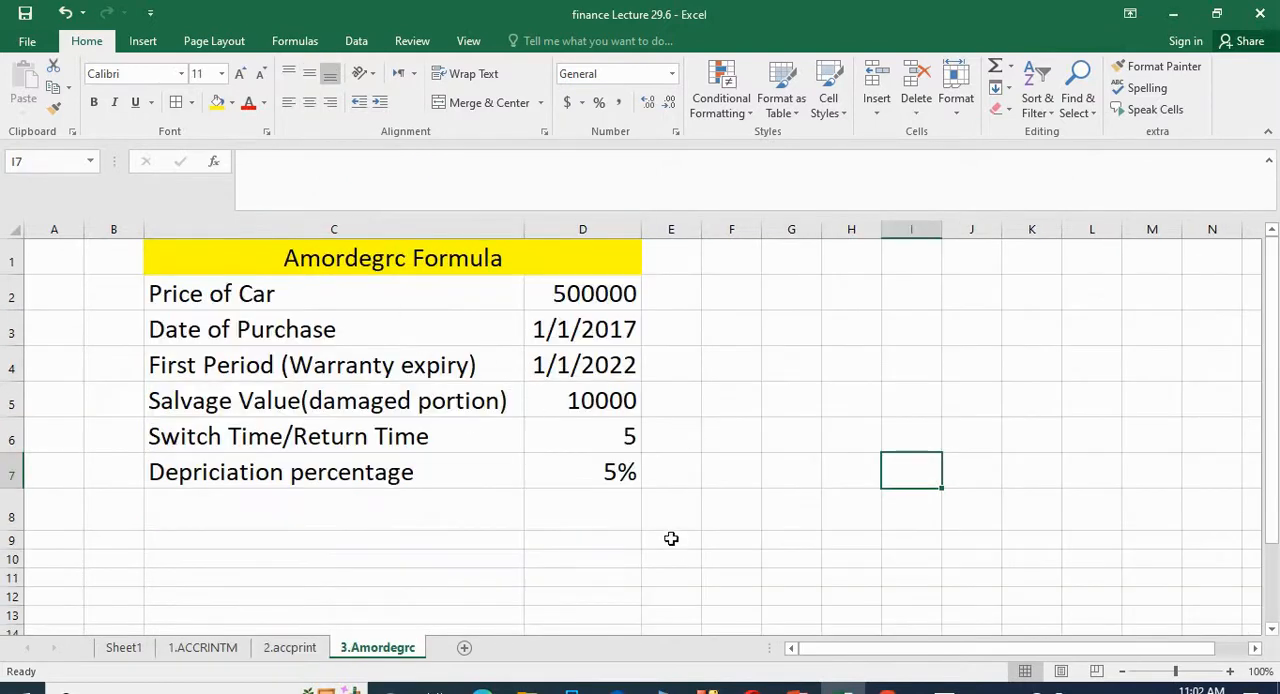
Step: Review the car price, purchase date, first period, salvage value and switch time inputs on the 3.Amordegrc sheet, ending at result cell D8
{"action": "left_click", "coordinate": [601, 519]}
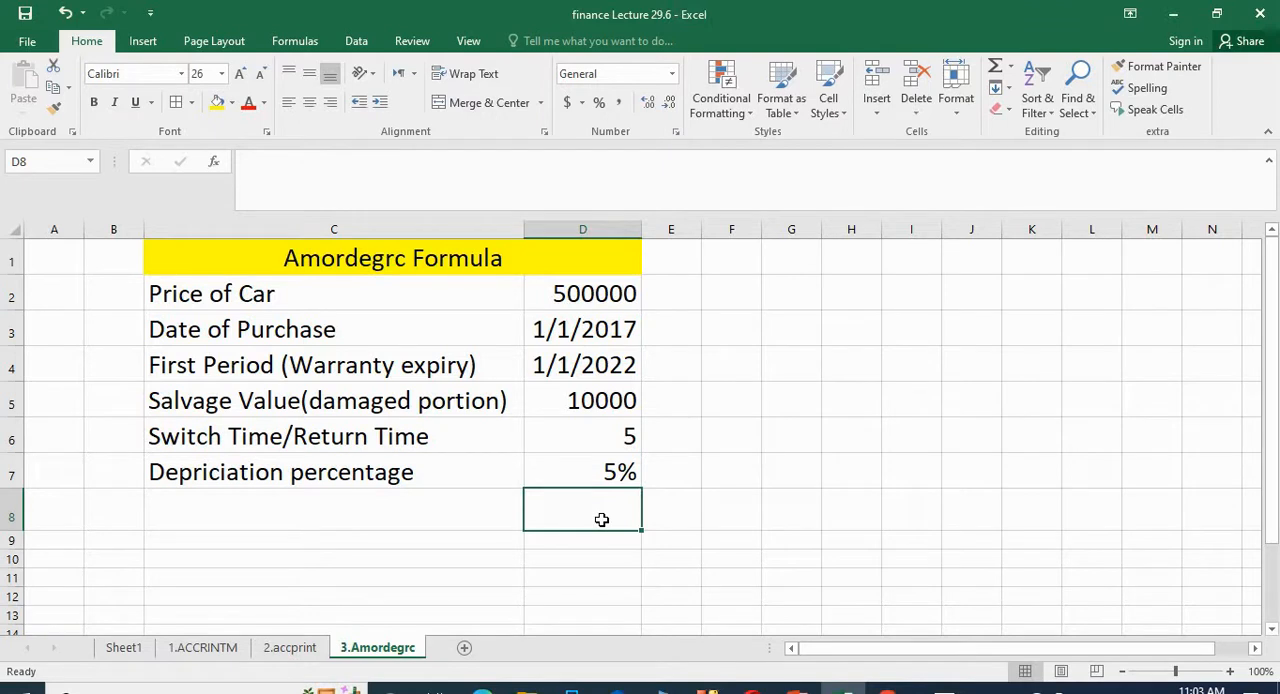
{"action": "left_click", "coordinate": [580, 298]}
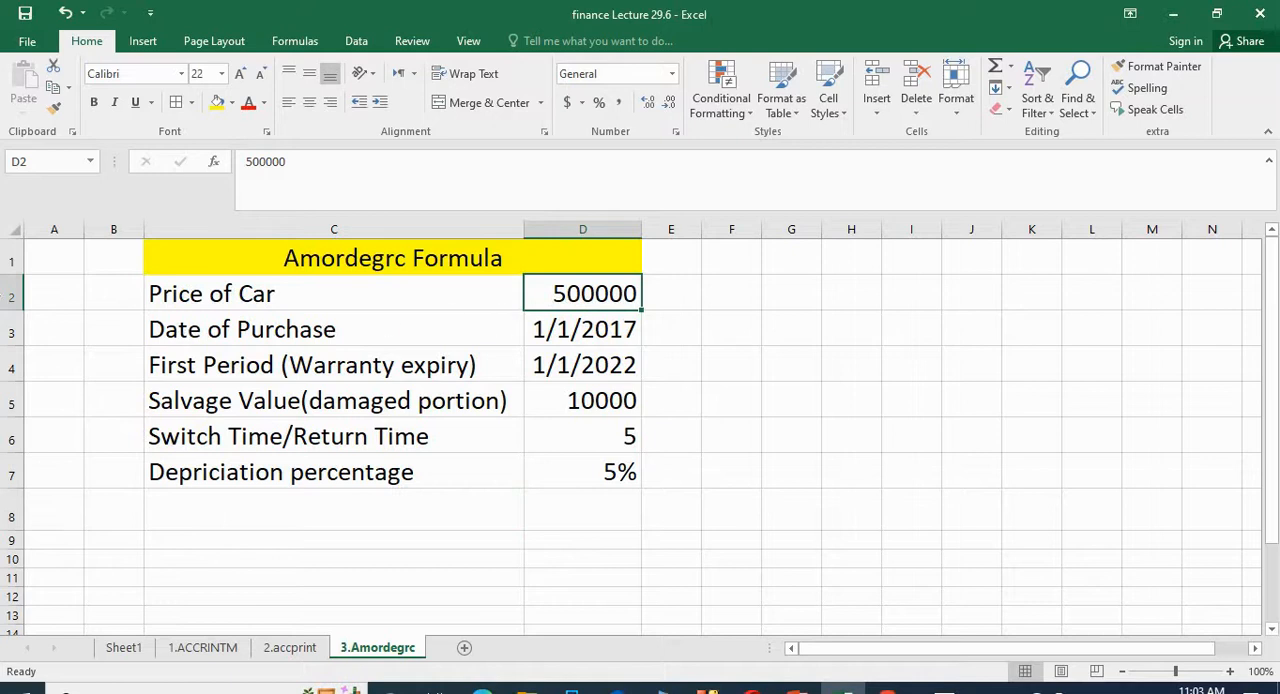
{"action": "left_click", "coordinate": [12, 295]}
{"action": "left_click", "coordinate": [605, 320]}
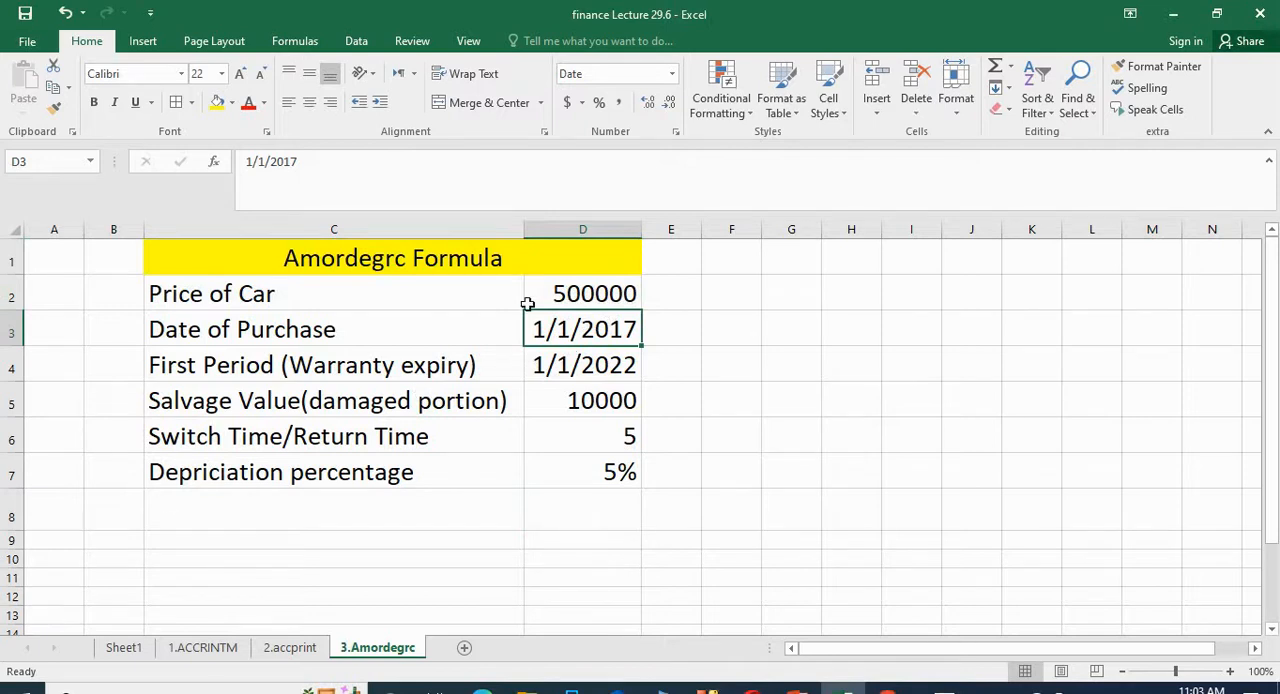
{"action": "left_click", "coordinate": [565, 292]}
{"action": "left_click", "coordinate": [619, 343]}
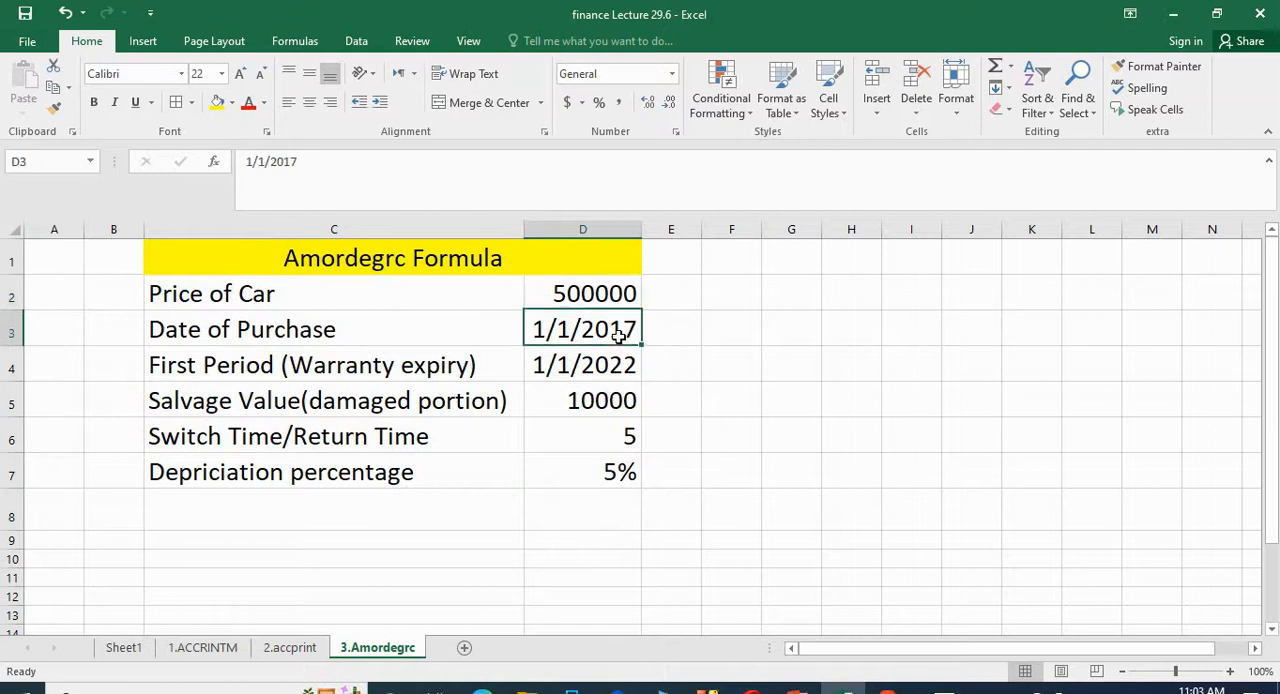
{"action": "left_click", "coordinate": [608, 366]}
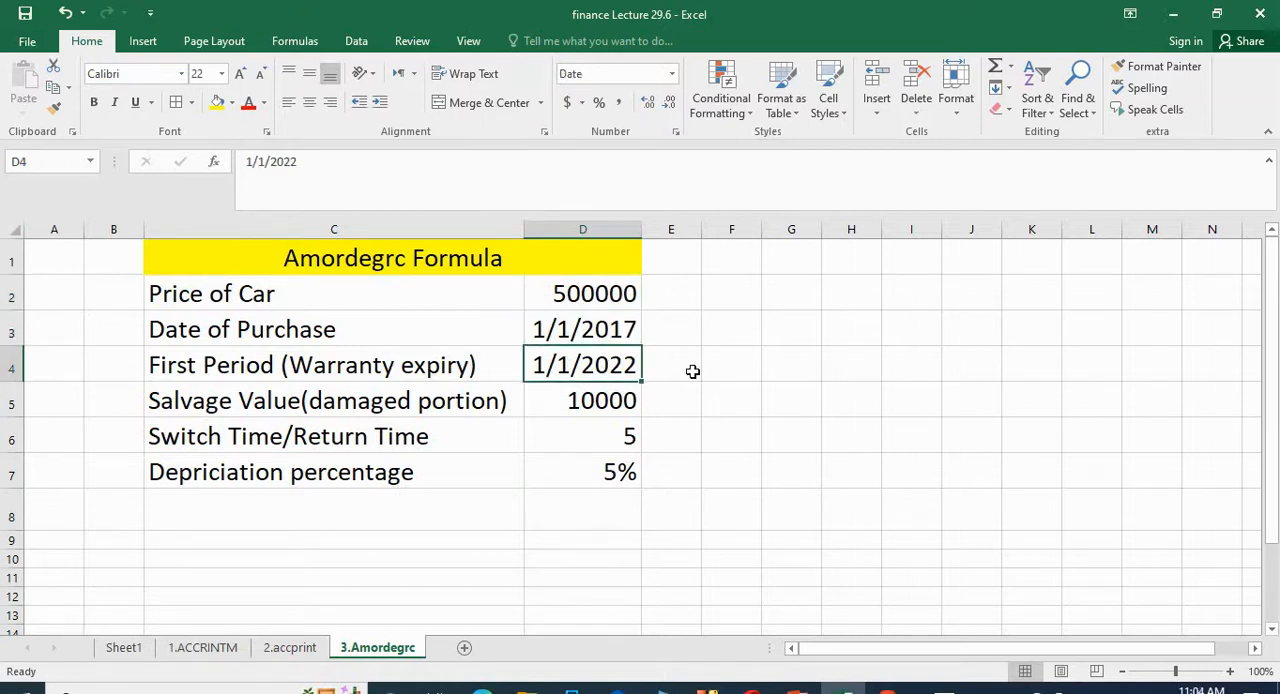
{"action": "left_click", "coordinate": [597, 400]}
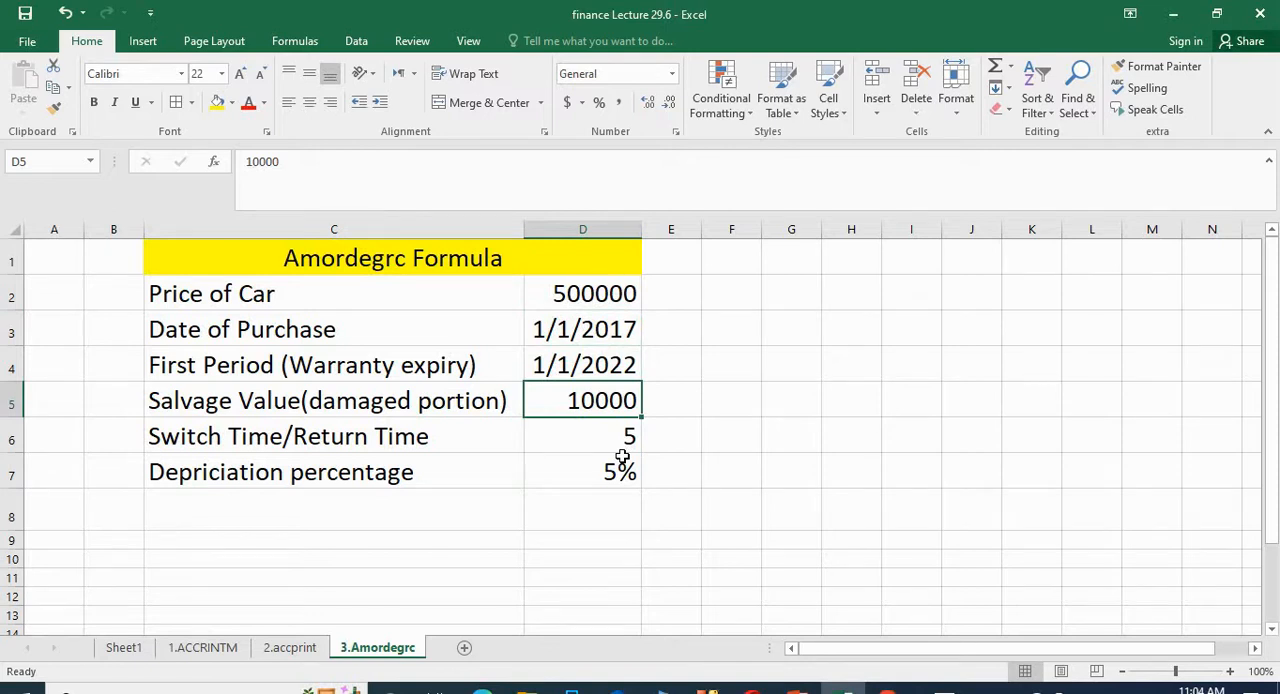
{"action": "left_click", "coordinate": [534, 294]}
{"action": "left_click", "coordinate": [586, 403]}
{"action": "left_click", "coordinate": [600, 437]}
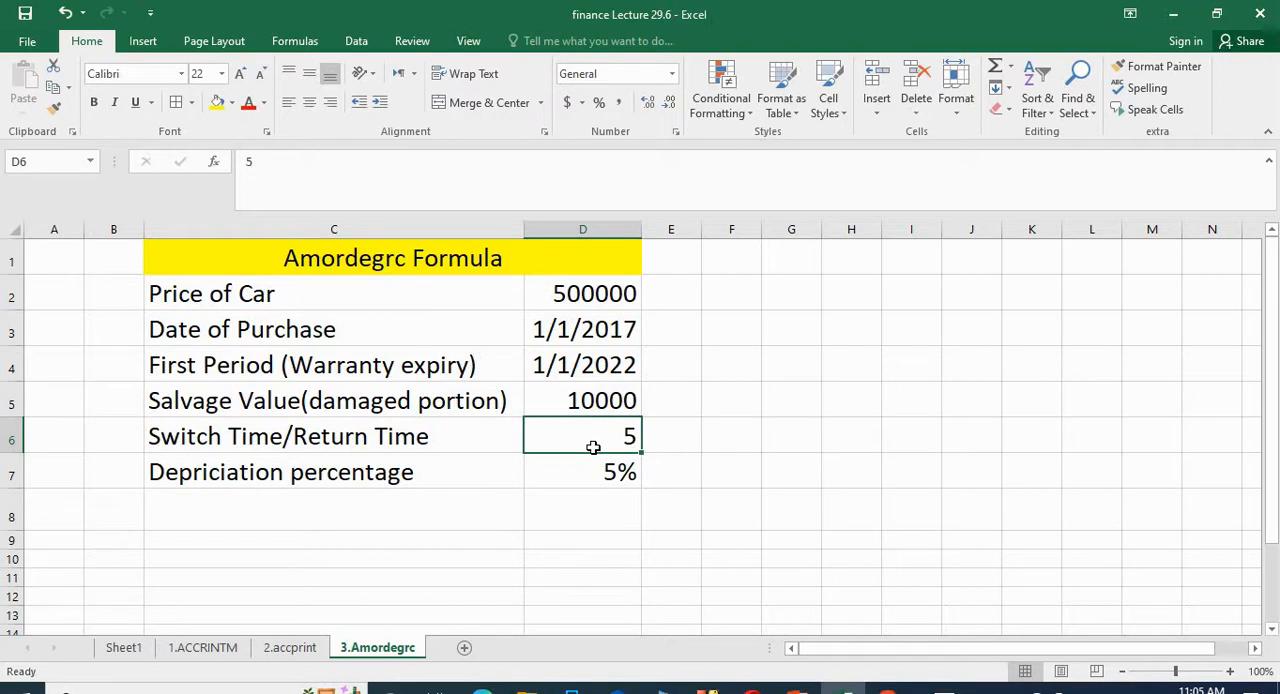
{"action": "left_click", "coordinate": [590, 300]}
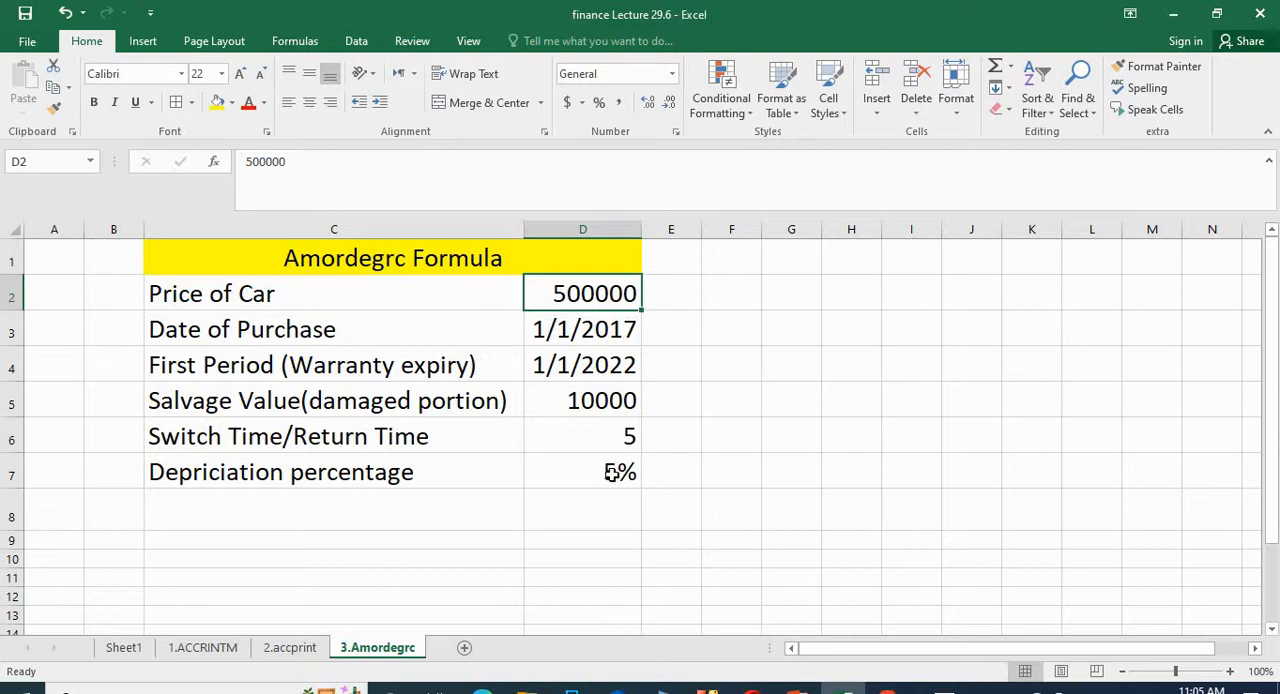
{"action": "left_click", "coordinate": [597, 502]}
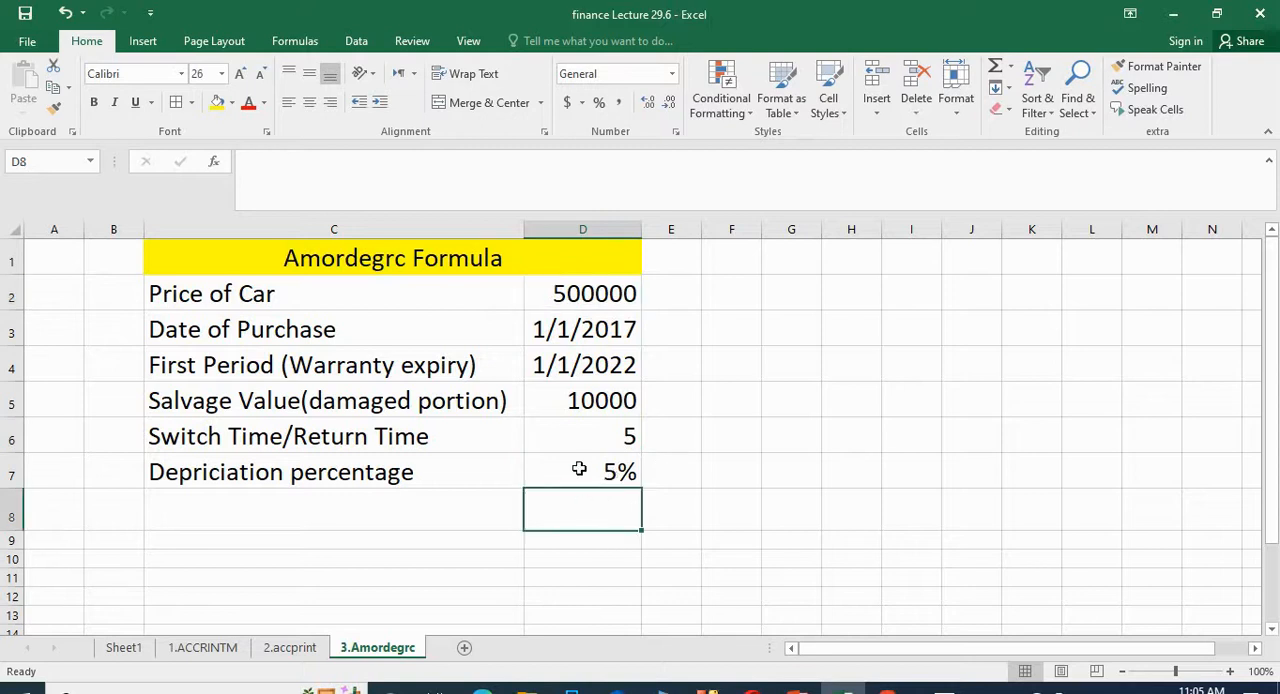
Step: Start an AMORDEGRC formula in D8 with the car price in D2 as cost and D3 as the purchase date
{"action": "left_click", "coordinate": [579, 469]}
{"action": "left_click", "coordinate": [578, 514]}
{"action": "type", "text": "="}
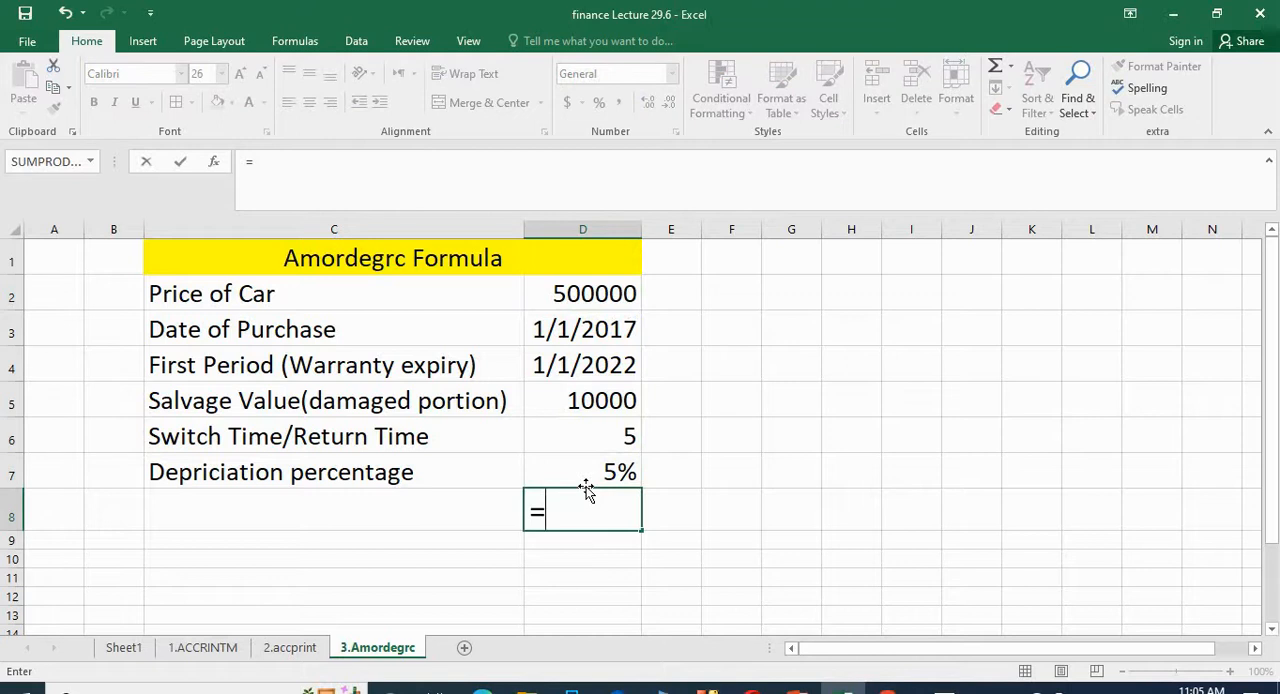
{"action": "type", "text": "amo"}
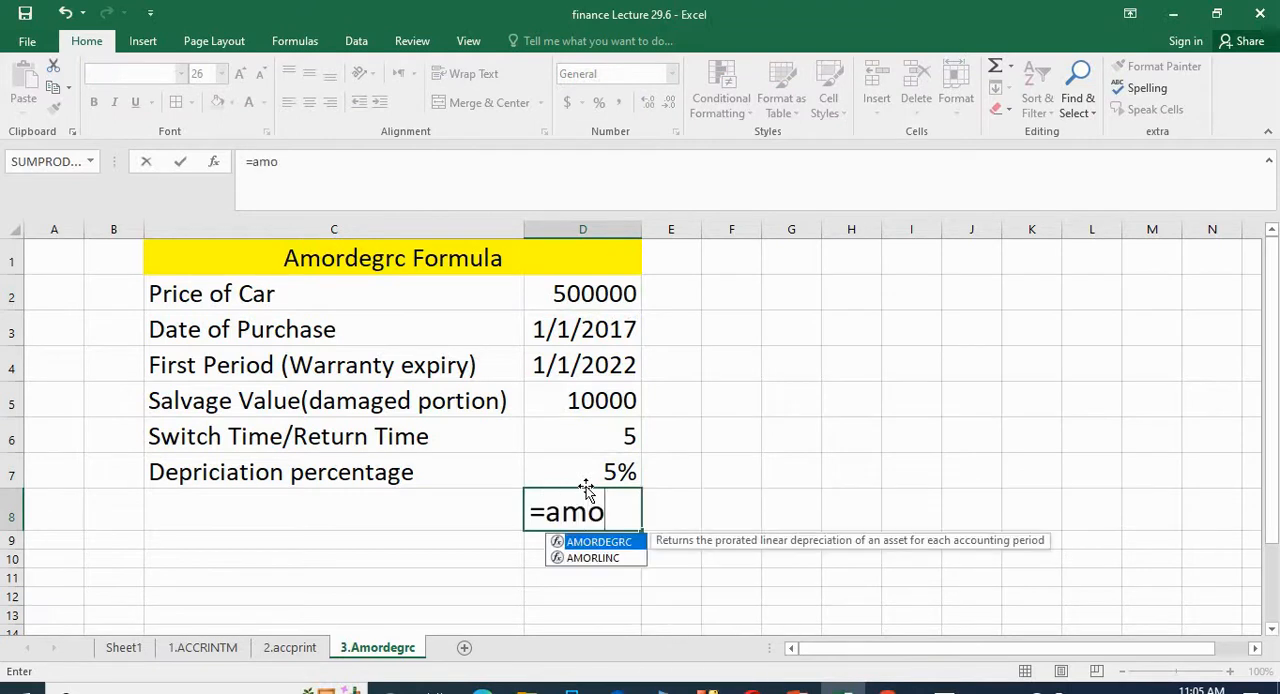
{"action": "double_click", "coordinate": [598, 543]}
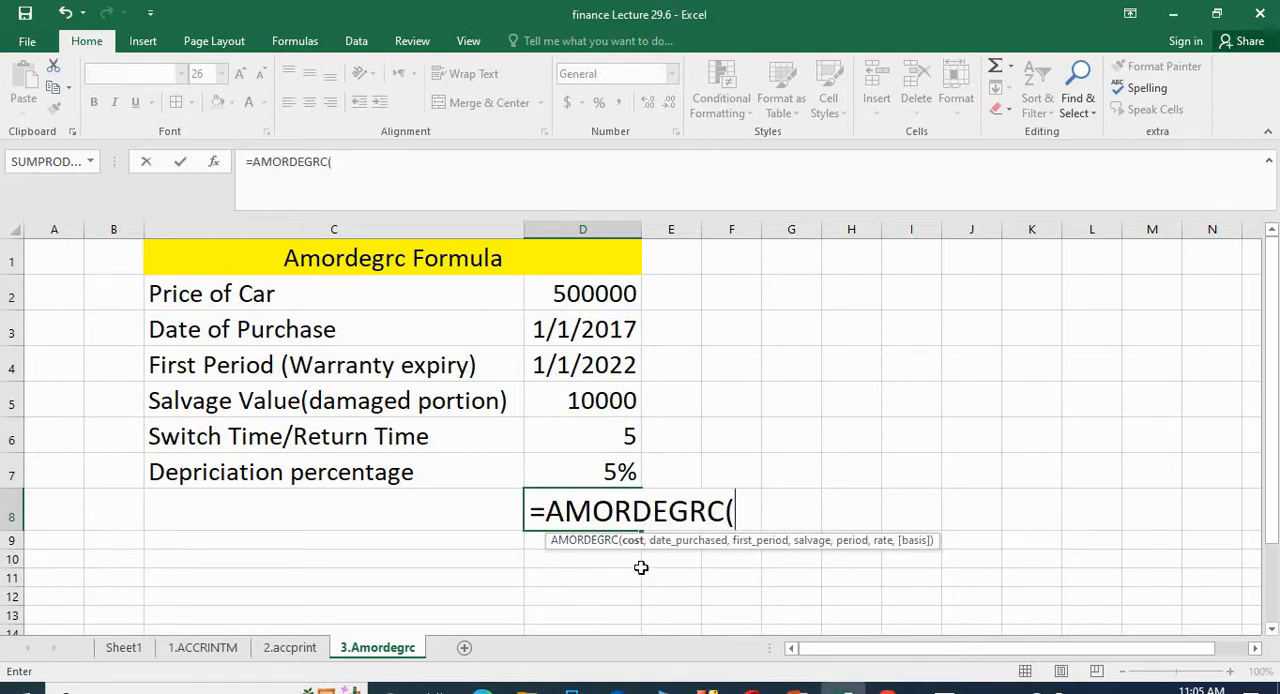
{"action": "left_click", "coordinate": [570, 293]}
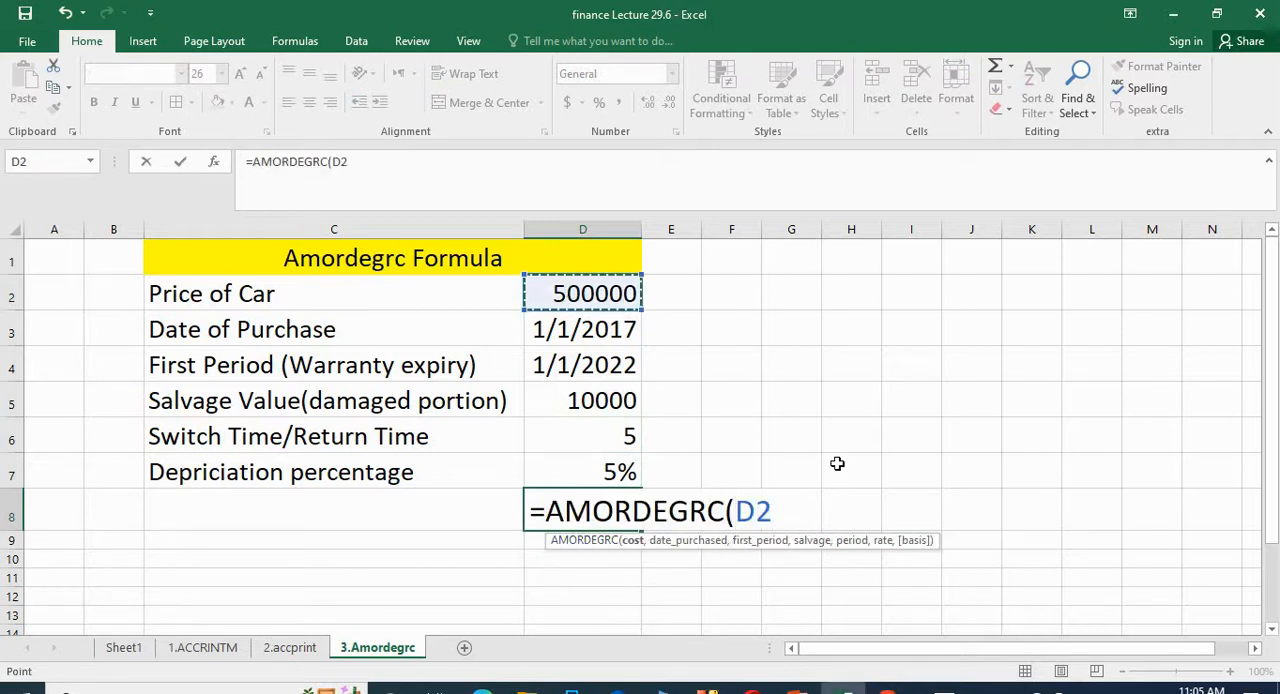
{"action": "type", "text": ","}
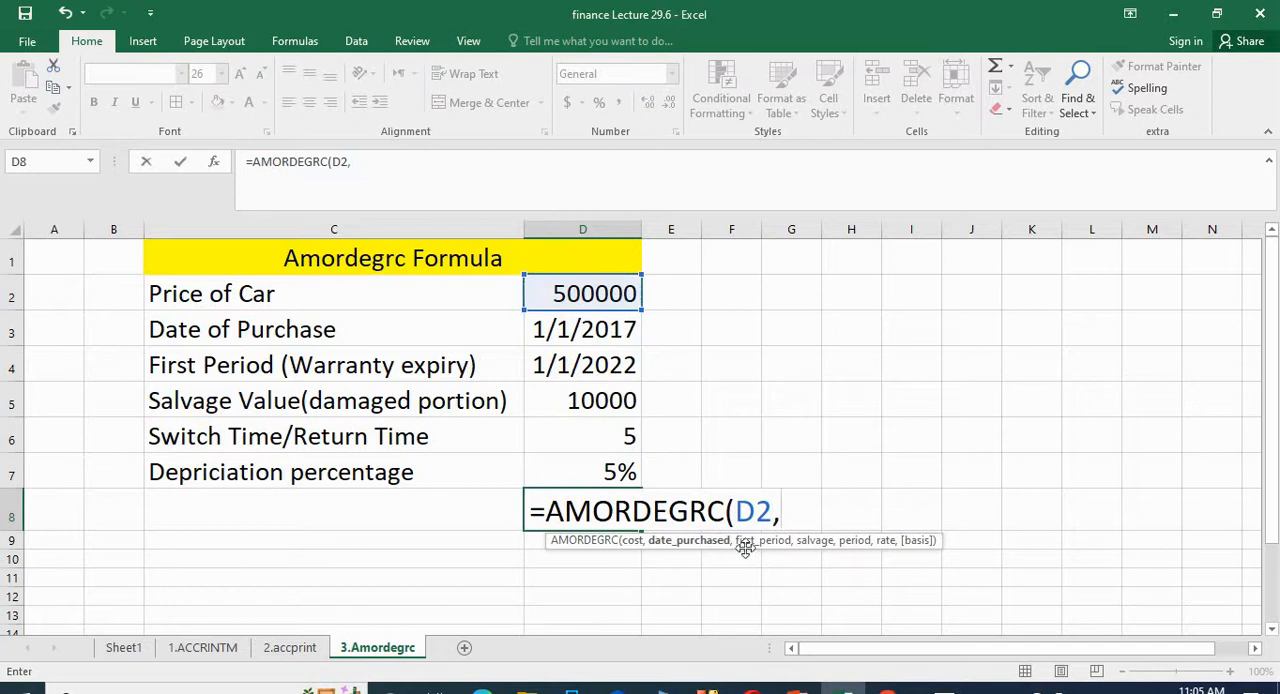
{"action": "left_click", "coordinate": [588, 336]}
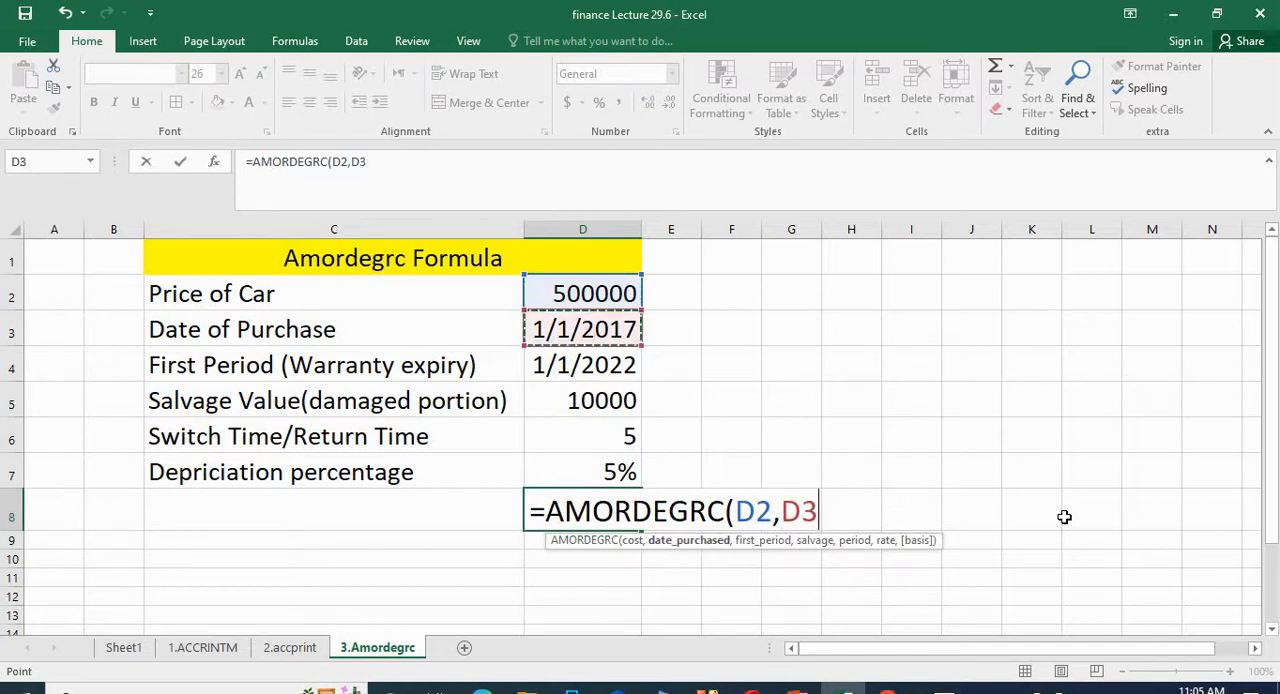
{"action": "type", "text": ","}
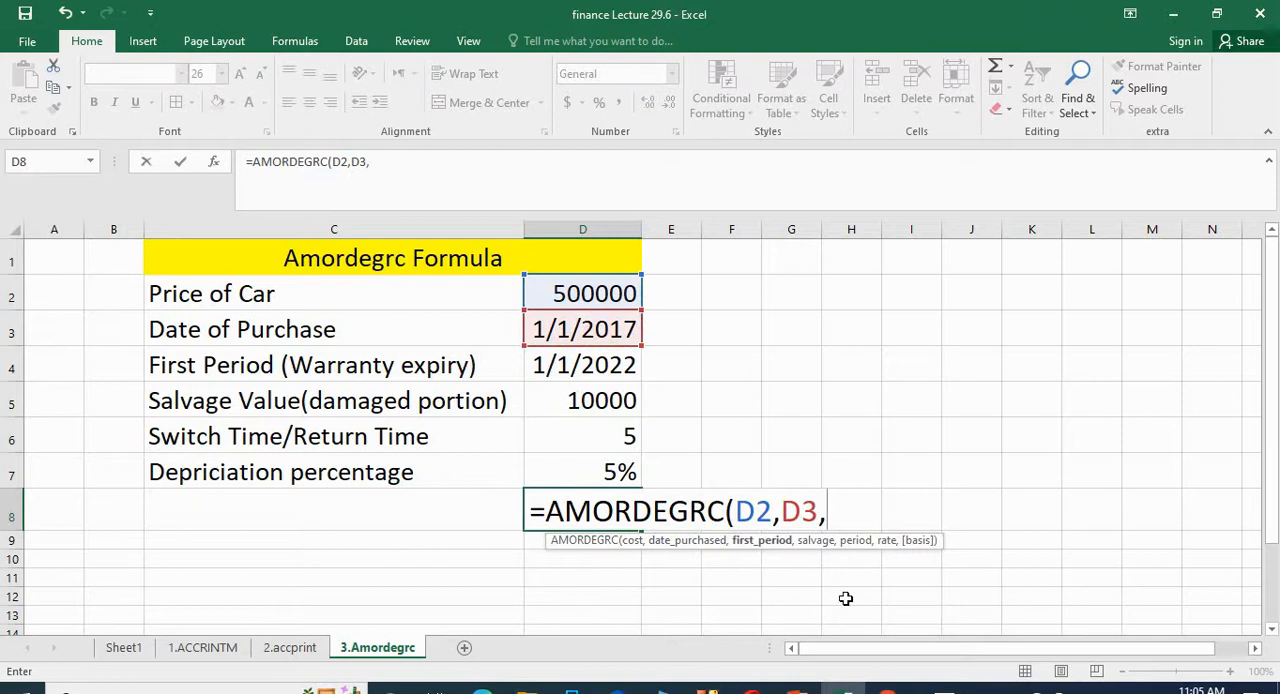
Step: Add D4 as first period, D5 as salvage and D6 as period to the AMORDEGRC formula
{"action": "left_click", "coordinate": [577, 368]}
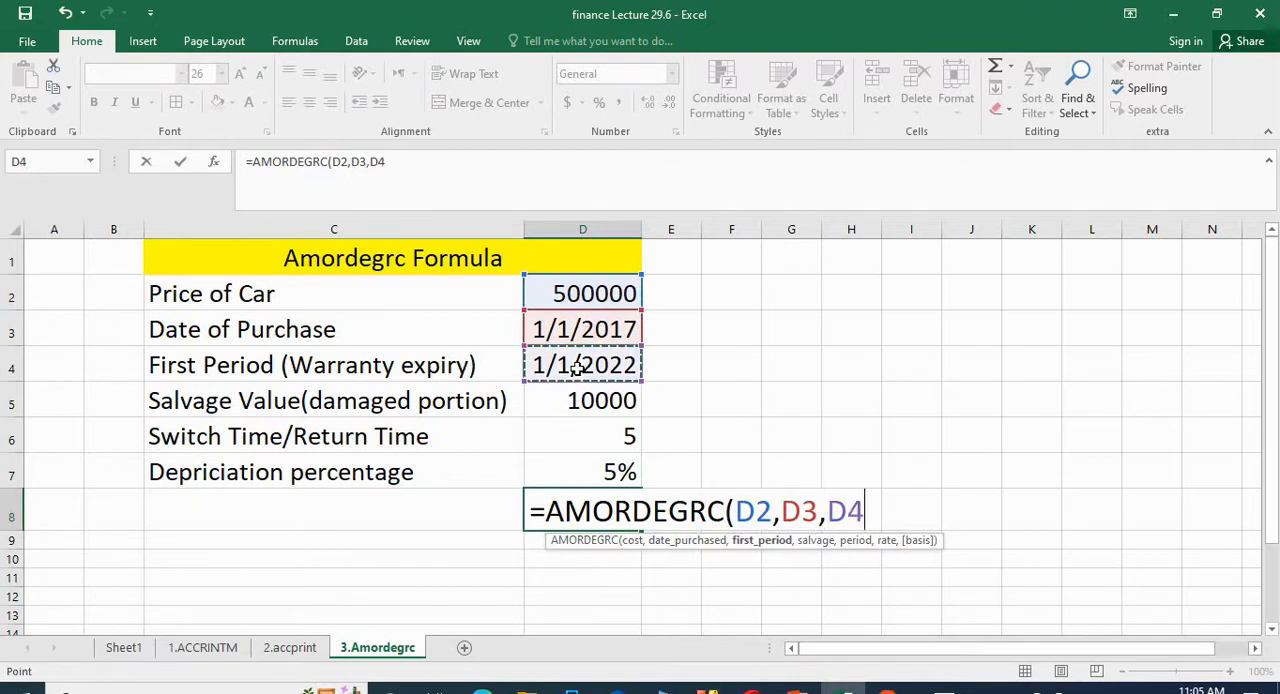
{"action": "type", "text": ","}
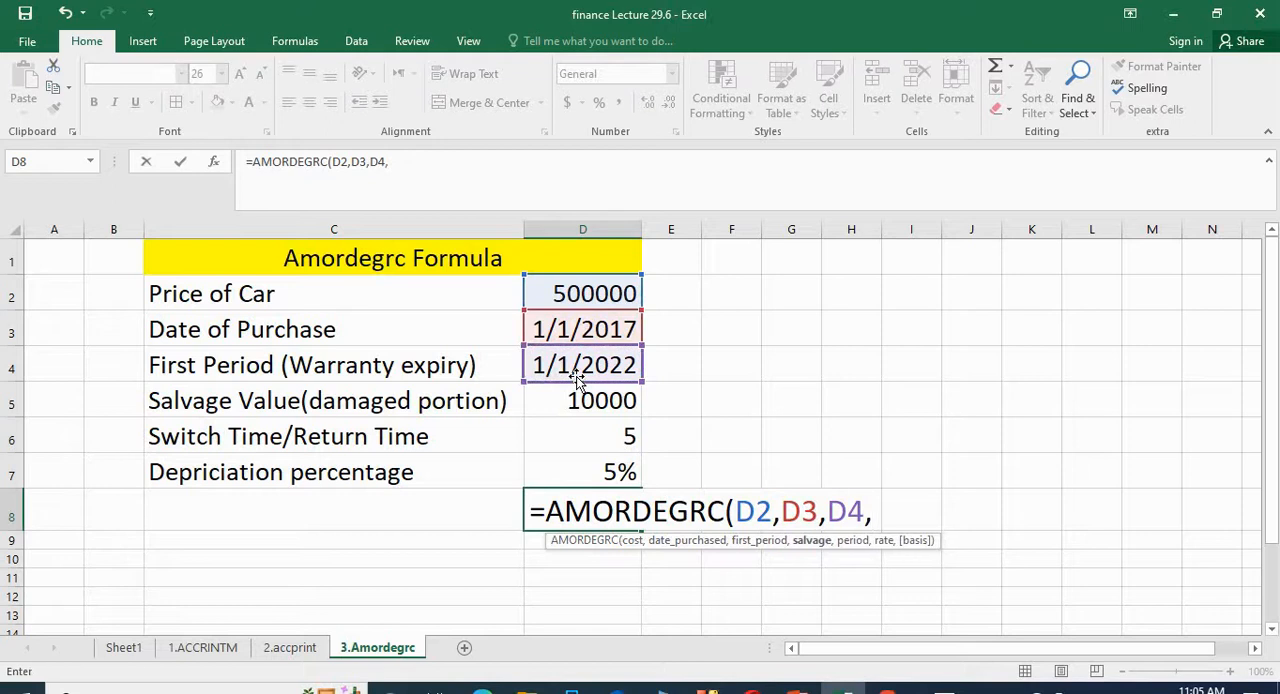
{"action": "left_click", "coordinate": [605, 401]}
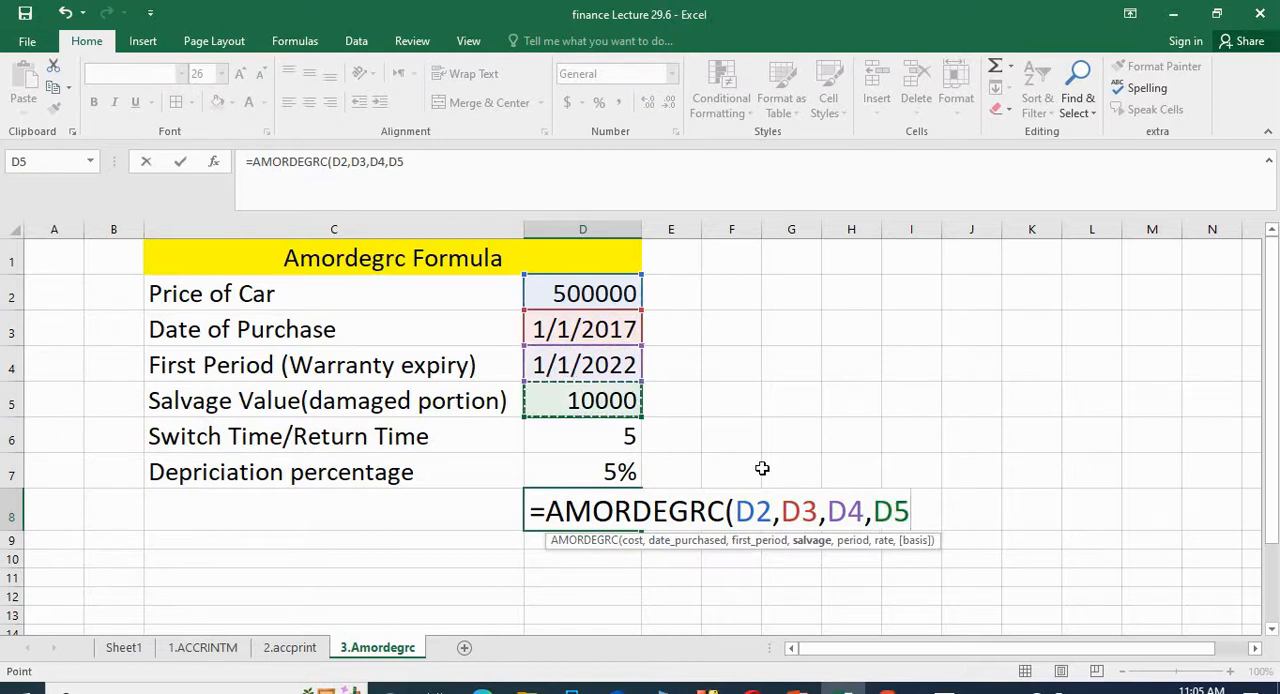
{"action": "type", "text": ","}
{"action": "left_click", "coordinate": [587, 450]}
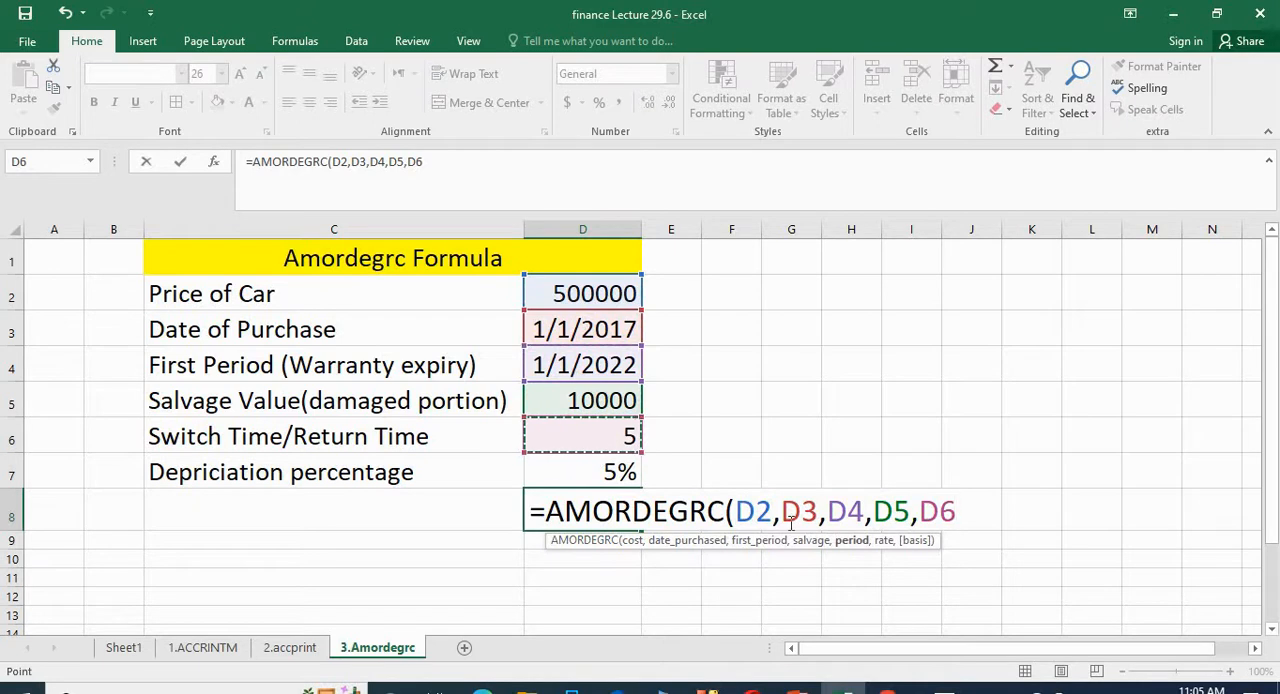
{"action": "type", "text": ","}
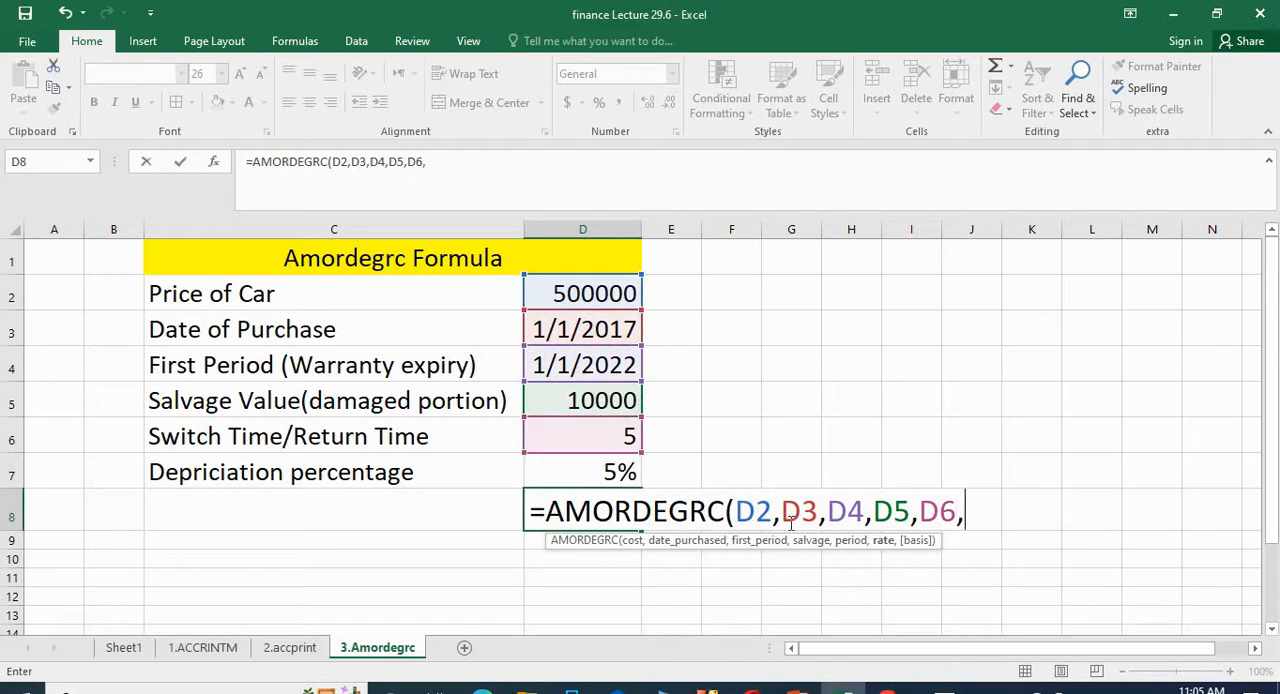
Step: Complete the AMORDEGRC formula with D7 as rate and basis 3 (Actual/365), and enter it in D8
{"action": "left_click", "coordinate": [580, 468]}
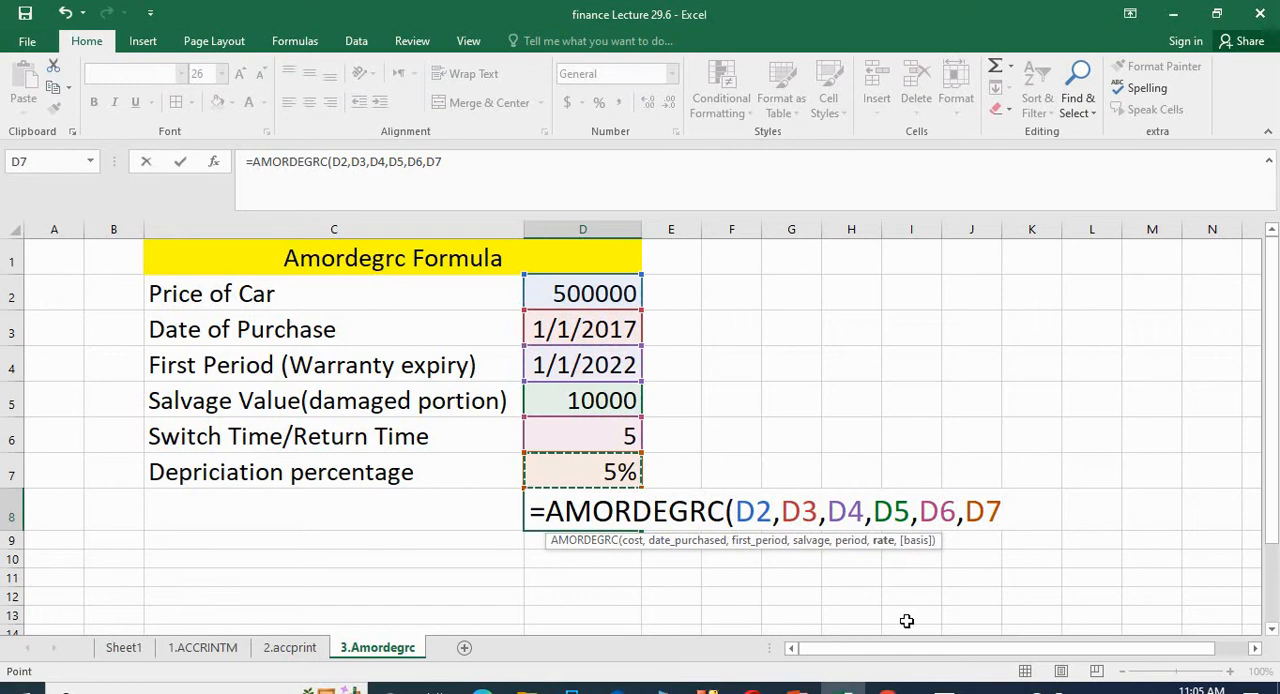
{"action": "type", "text": ","}
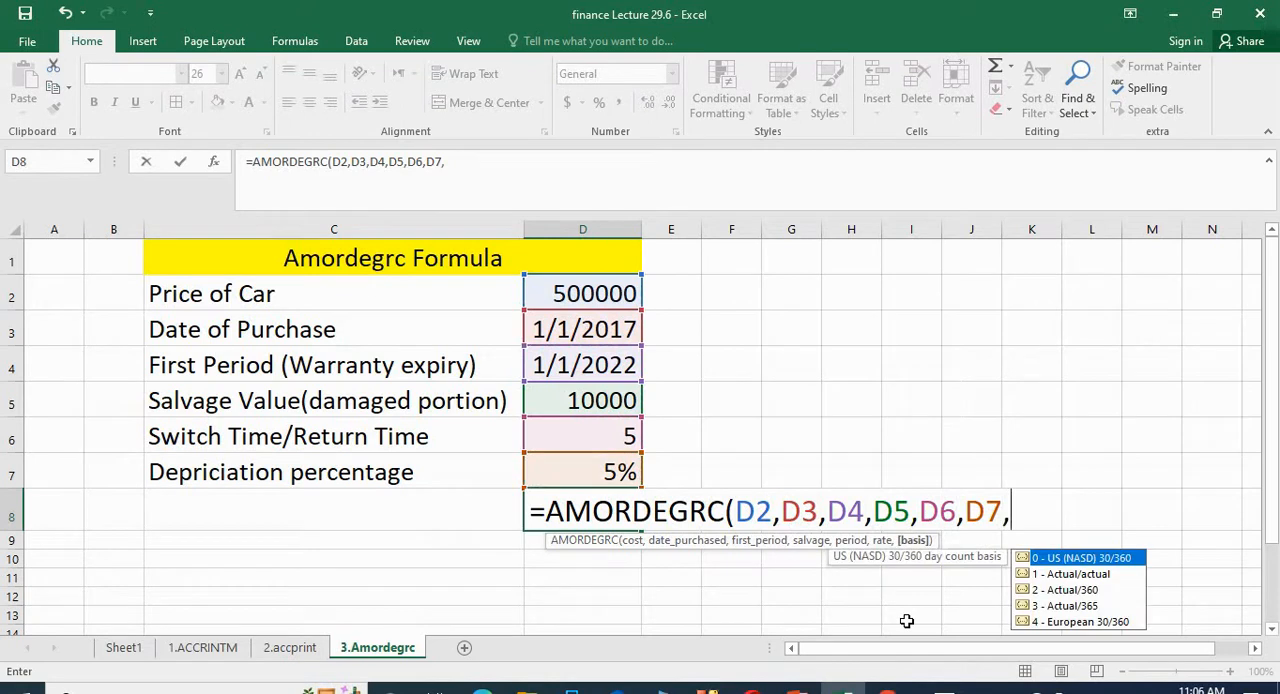
{"action": "double_click", "coordinate": [1062, 605]}
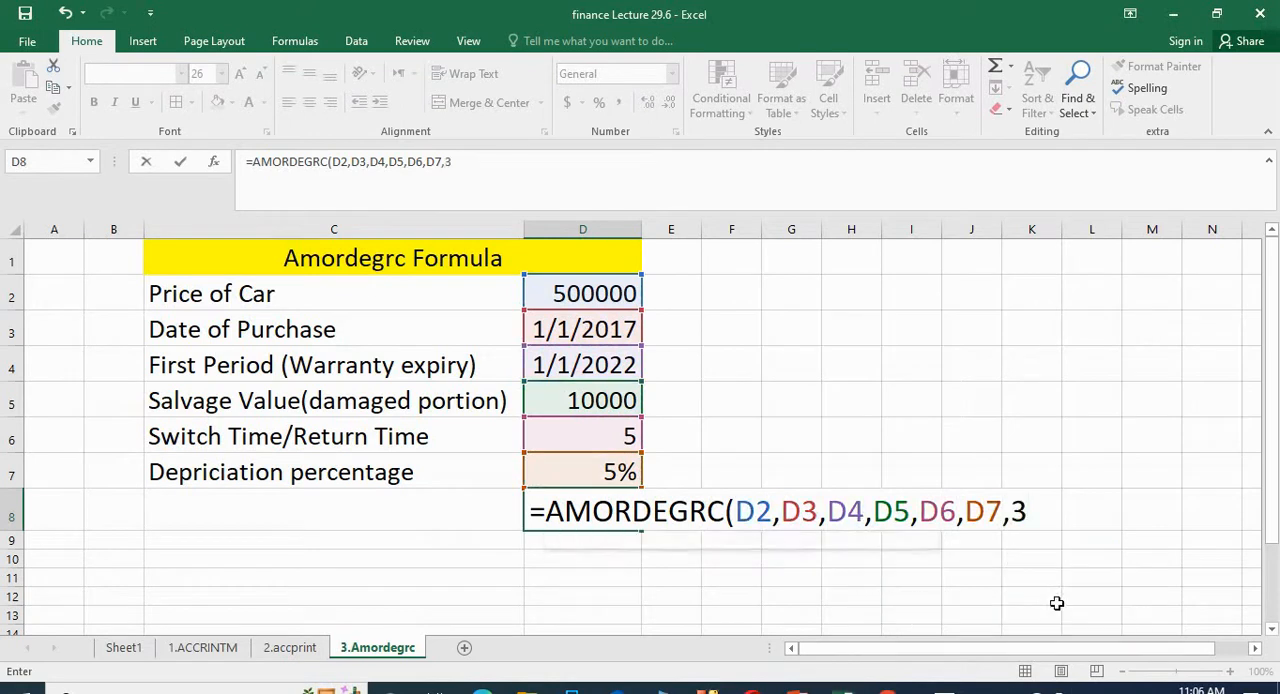
{"action": "type", "text": ")"}
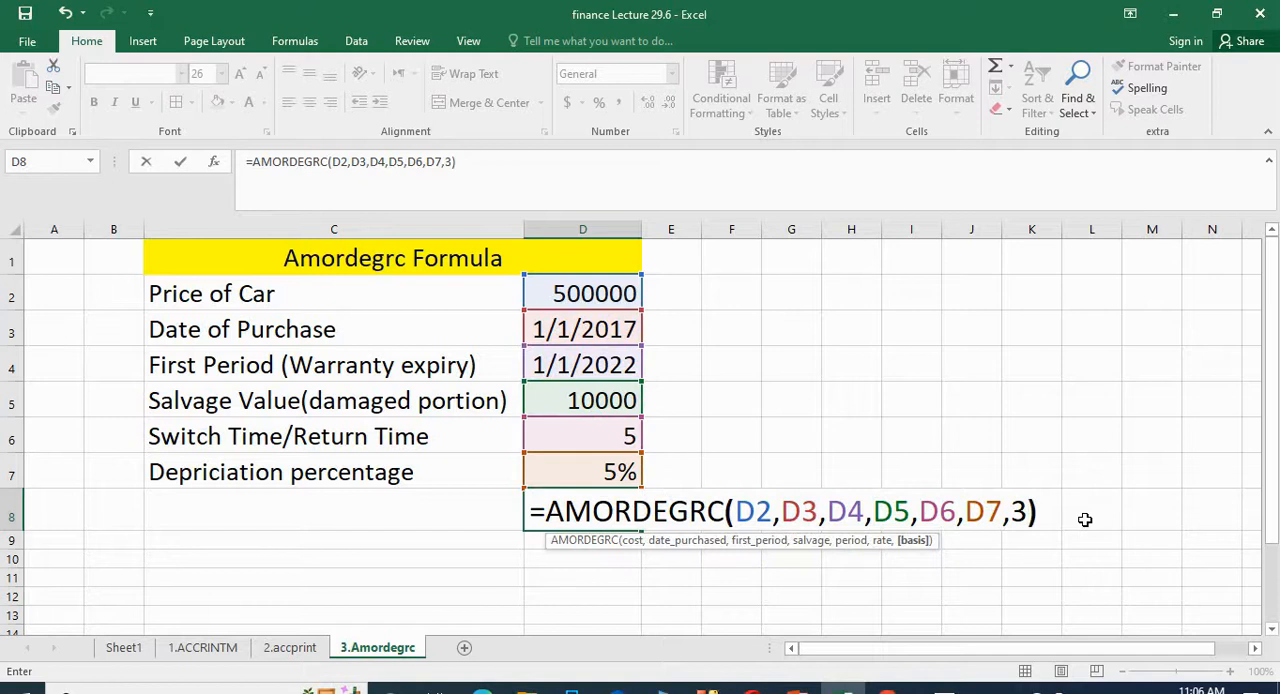
{"action": "key", "text": "Return"}
{"action": "left_click", "coordinate": [598, 516]}
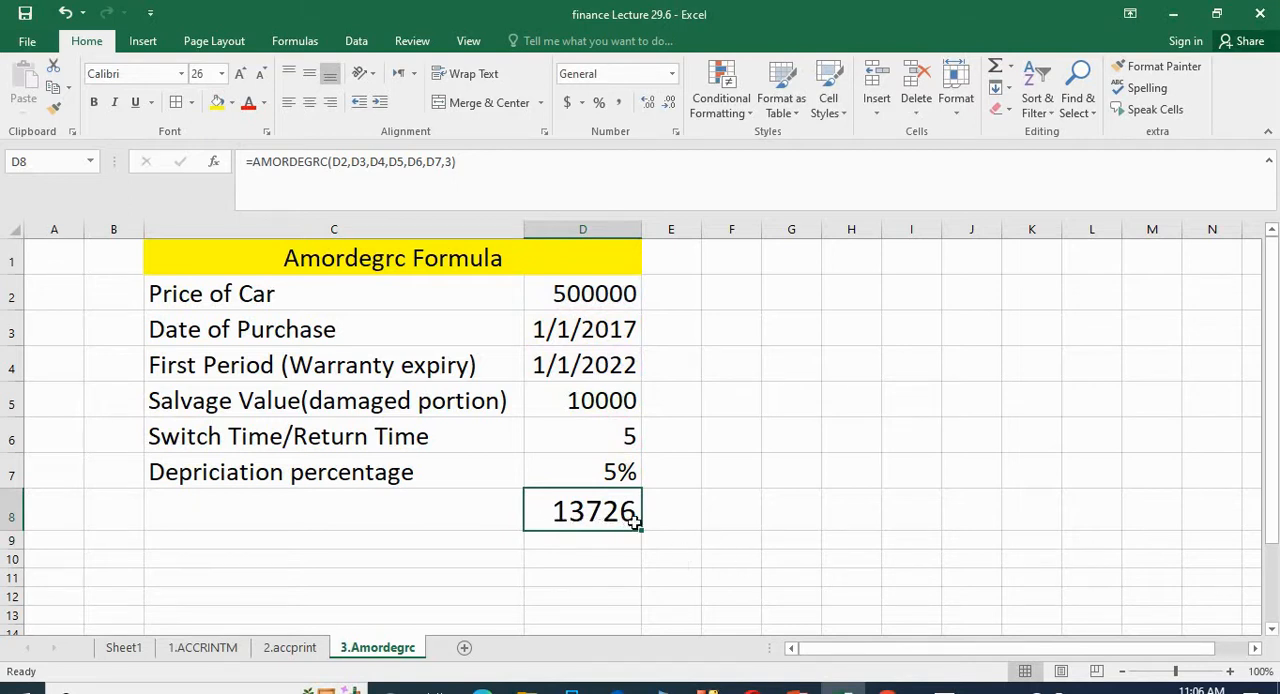
{"action": "left_click", "coordinate": [596, 544]}
{"action": "left_click", "coordinate": [575, 512]}
Step: Change the First Period (Warranty expiry) date in D4 to 1/1/2023 and check the recalculated depreciation in row 8
{"action": "double_click", "coordinate": [634, 368]}
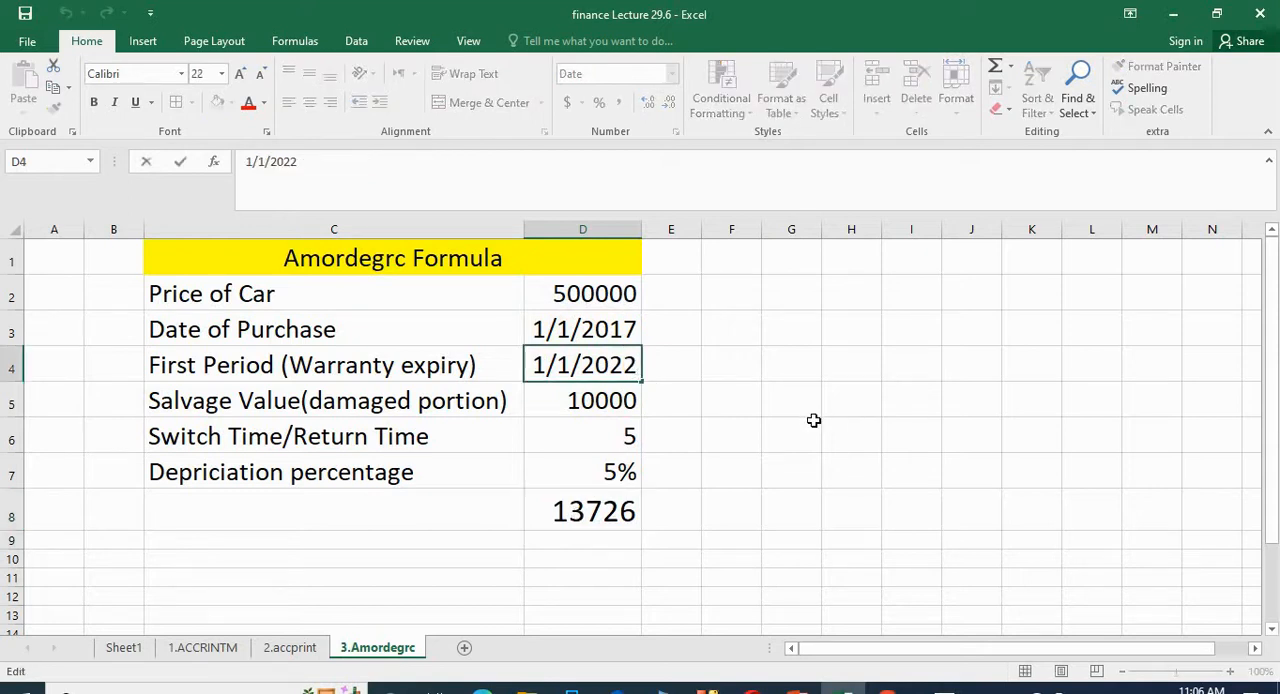
{"action": "key", "text": "BackSpace"}
{"action": "type", "text": "3"}
{"action": "left_click", "coordinate": [846, 432]}
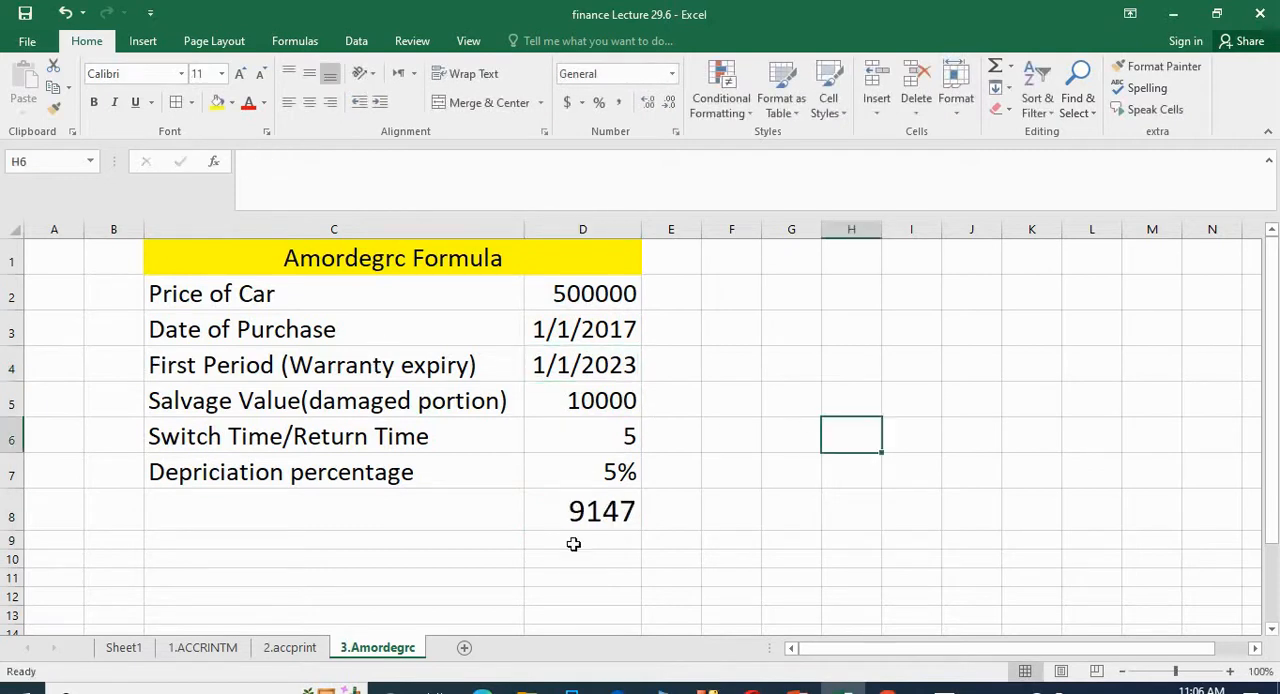
{"action": "left_click", "coordinate": [590, 510]}
{"action": "left_click", "coordinate": [14, 514]}
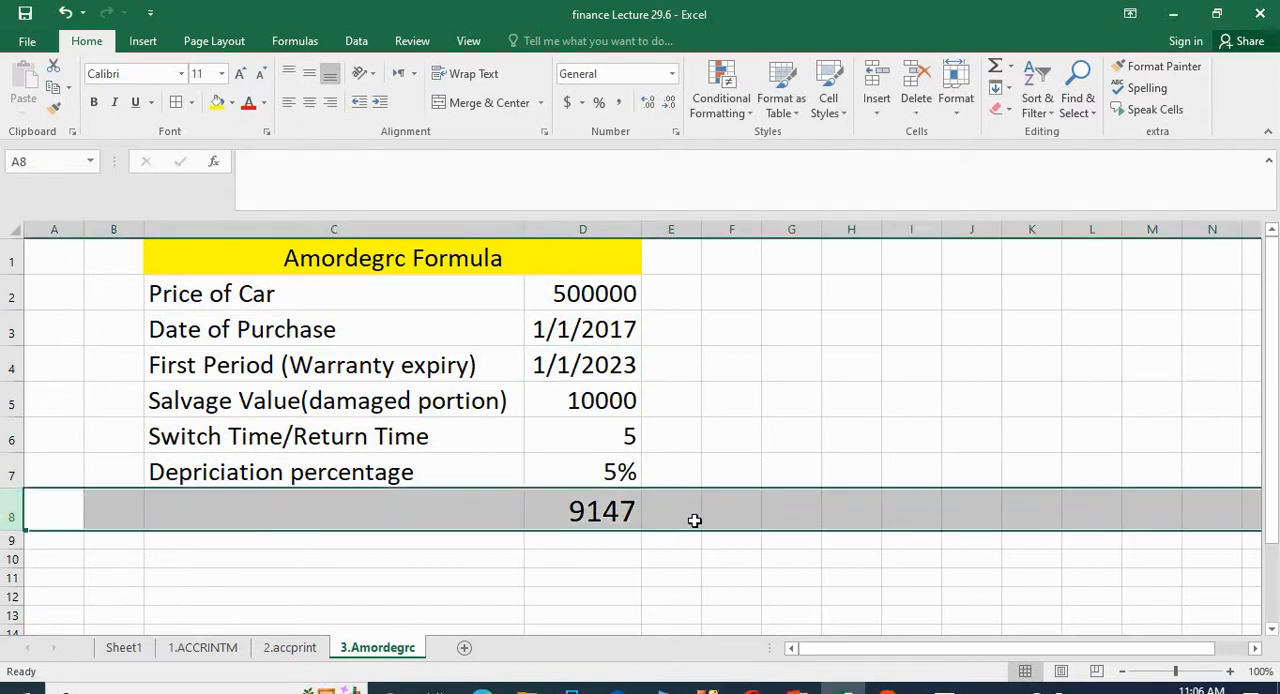
{"action": "left_click", "coordinate": [711, 457]}
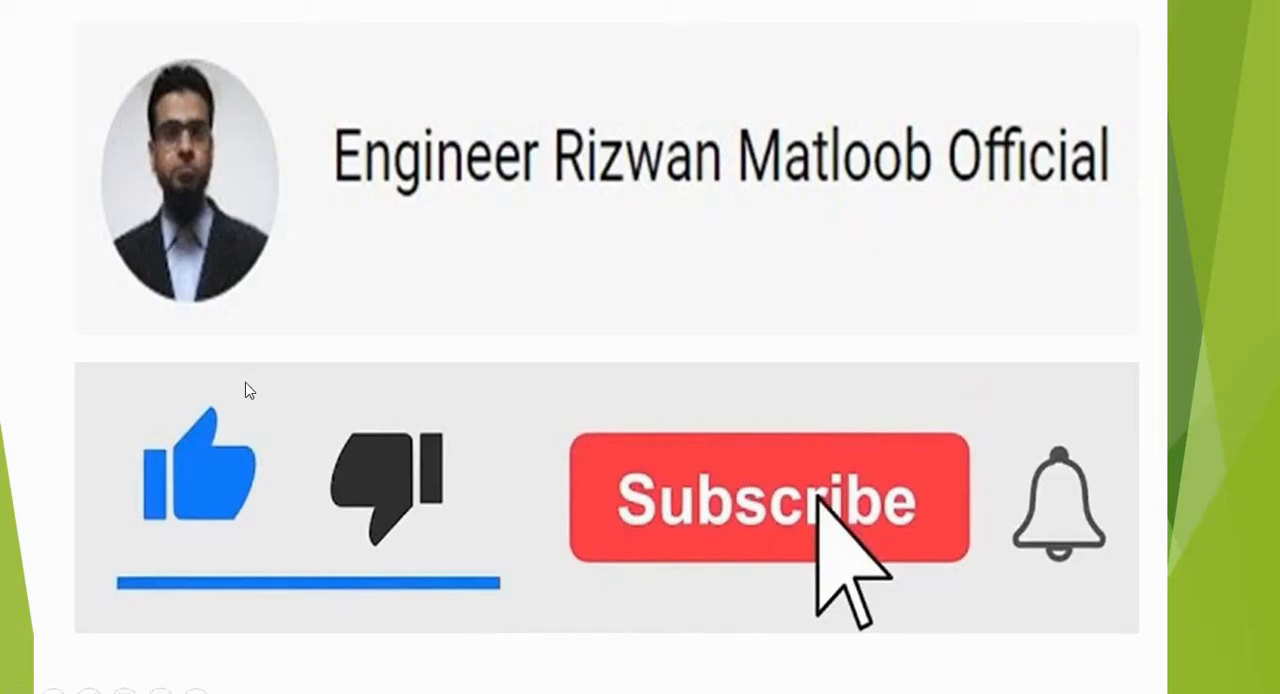
{"action": "left_click", "coordinate": [339, 259]}
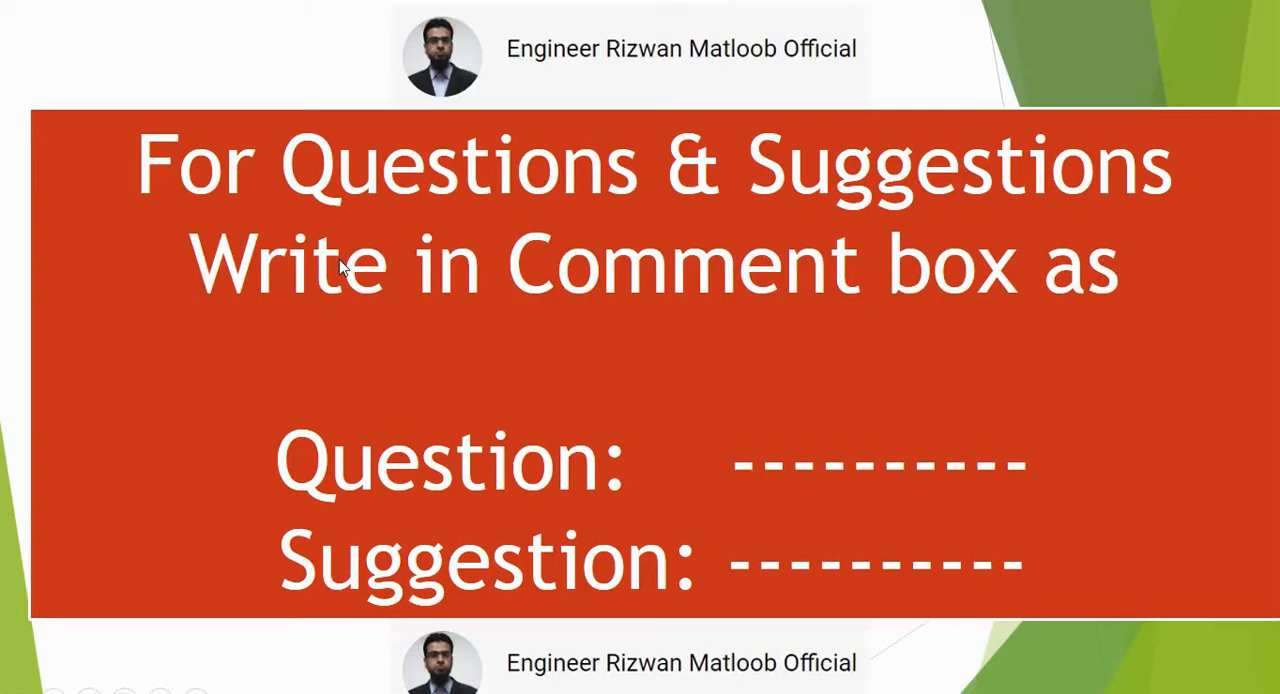